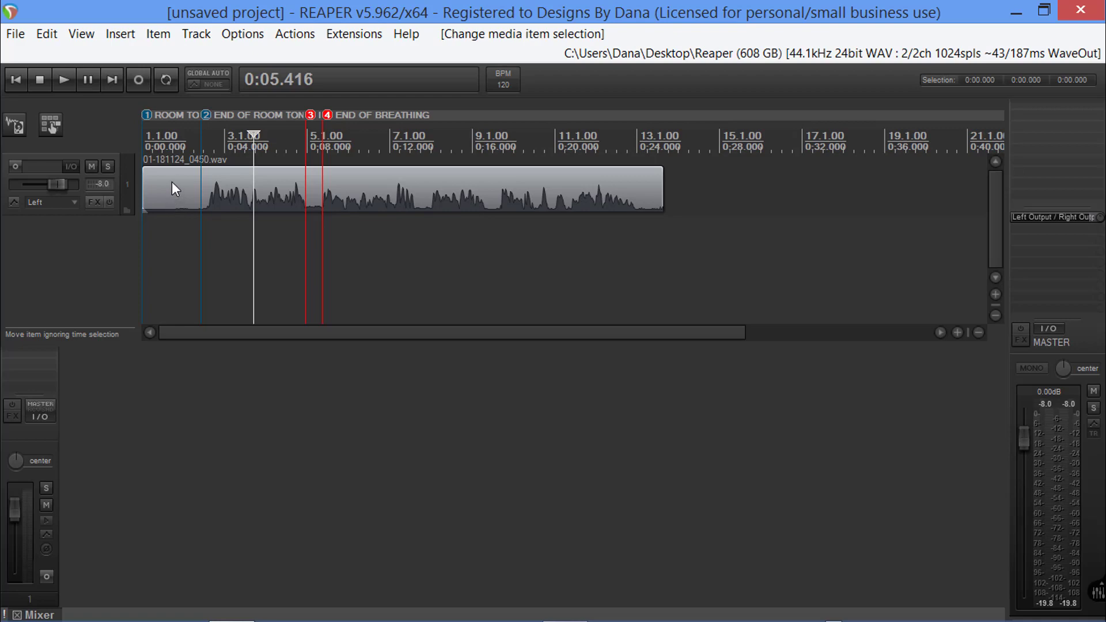
- In the Render dialog, correct the misspelled output file name to Breathing
scroll(202, 194, up, 3)
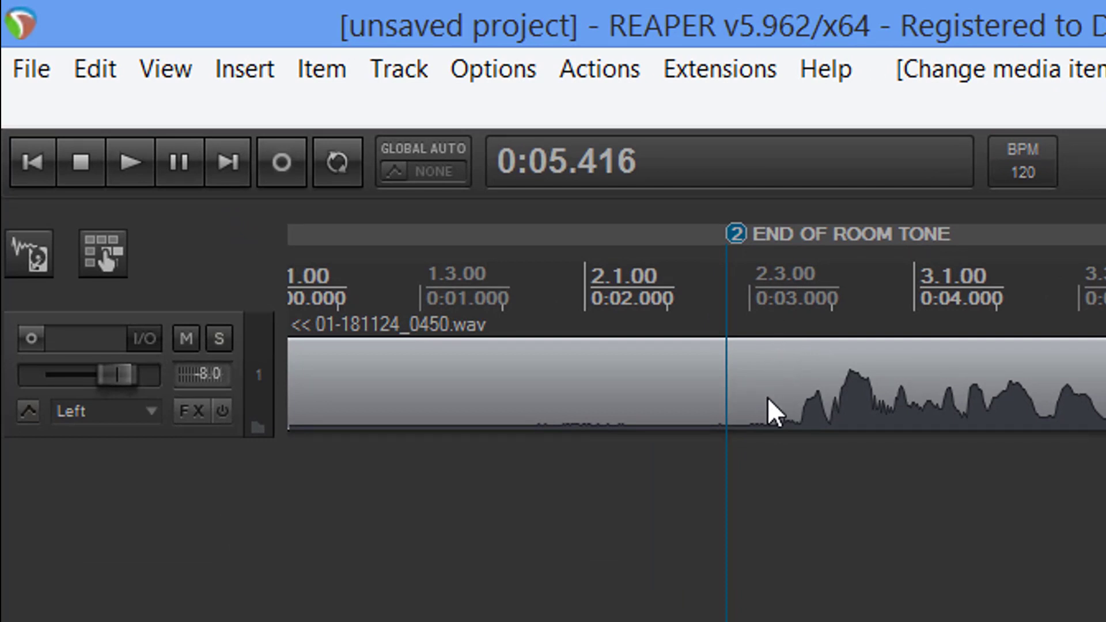
scroll(768, 402, down, 3)
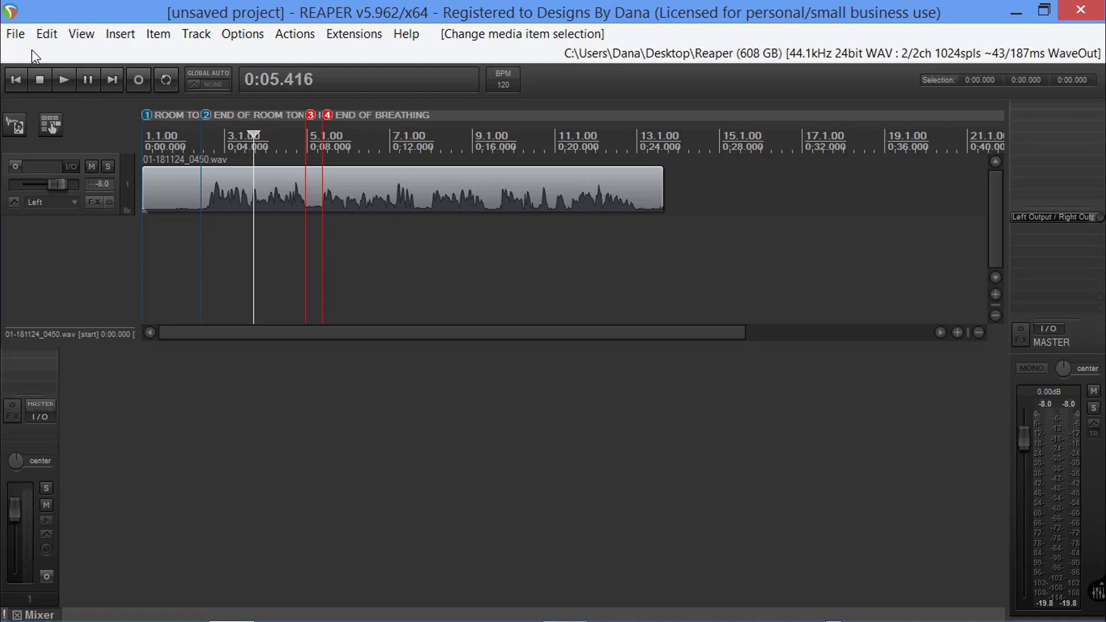
click(18, 37)
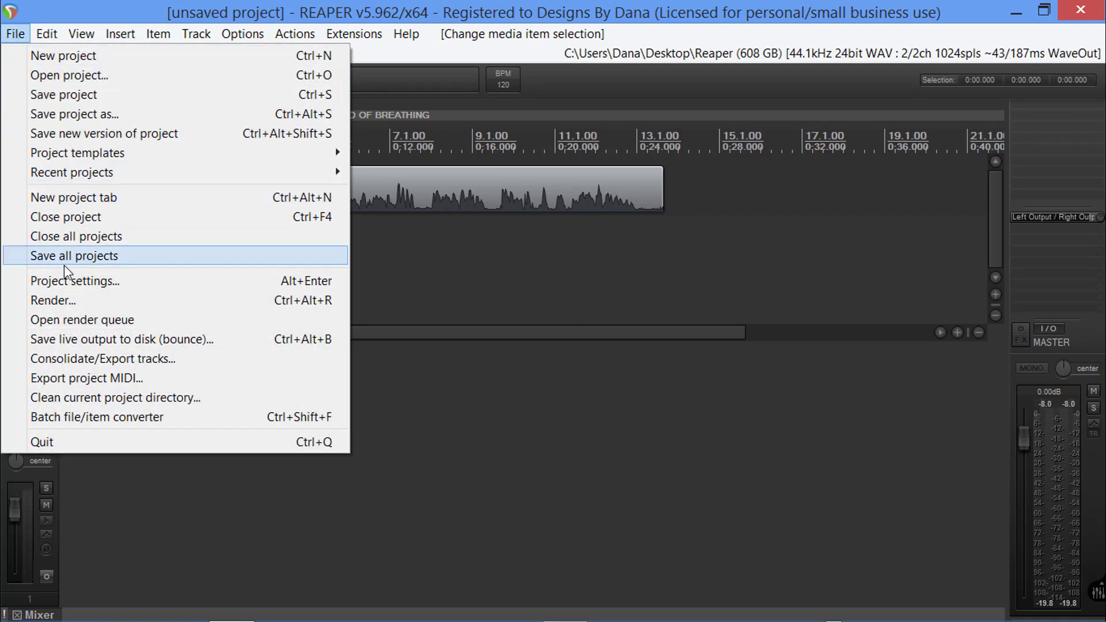
click(62, 300)
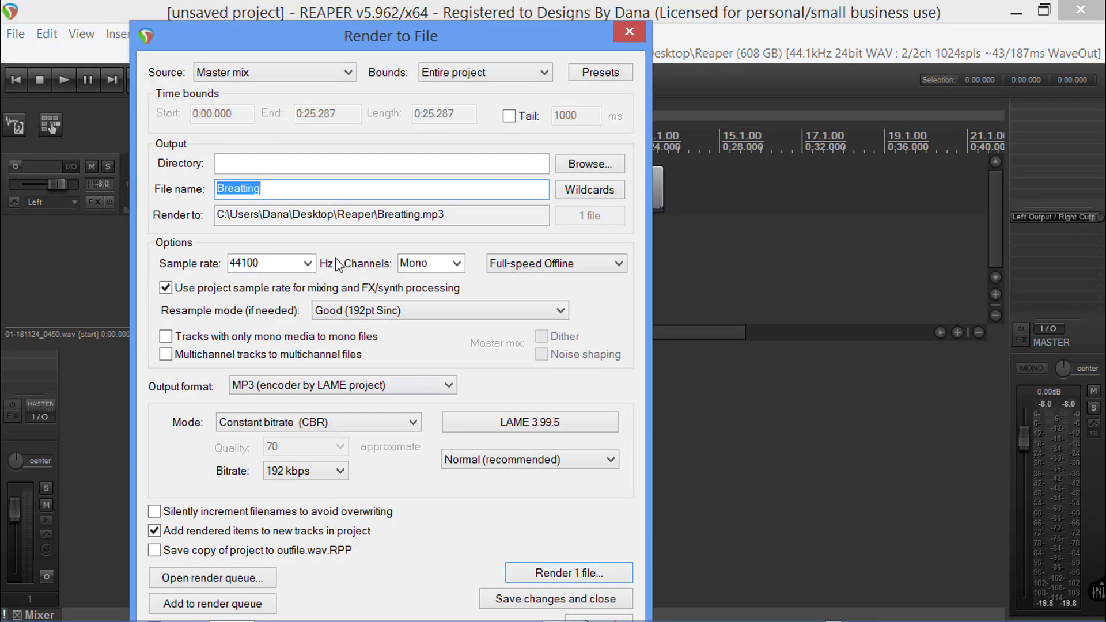
click(293, 191)
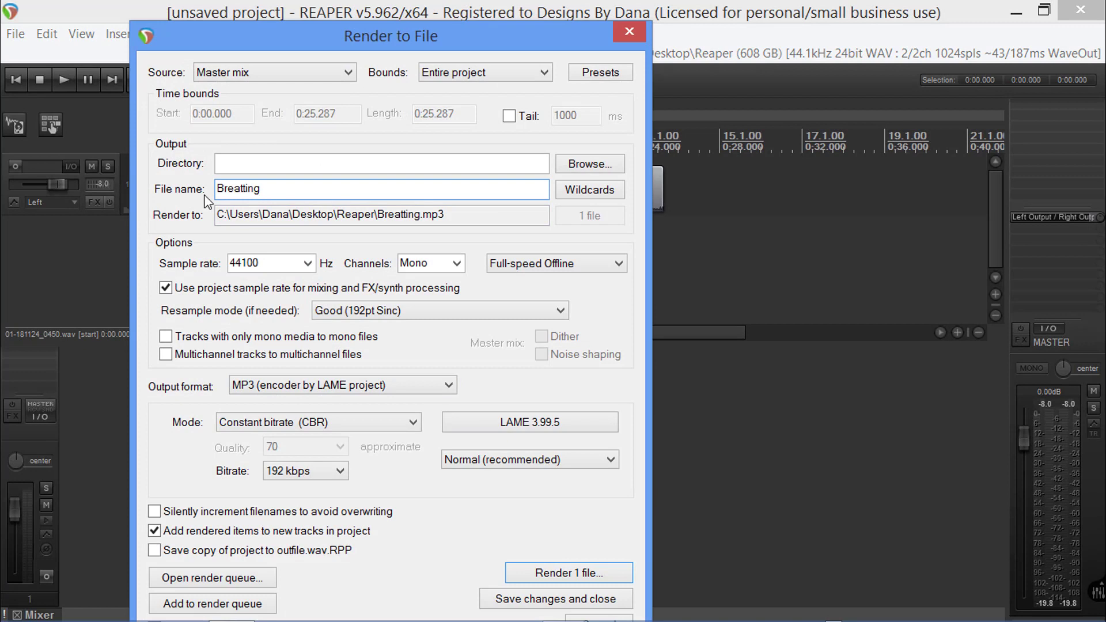
click(244, 188)
text(h)
key(Delete)
- Render the project as a stereo 192 kbps MP3 onto a new track
click(456, 263)
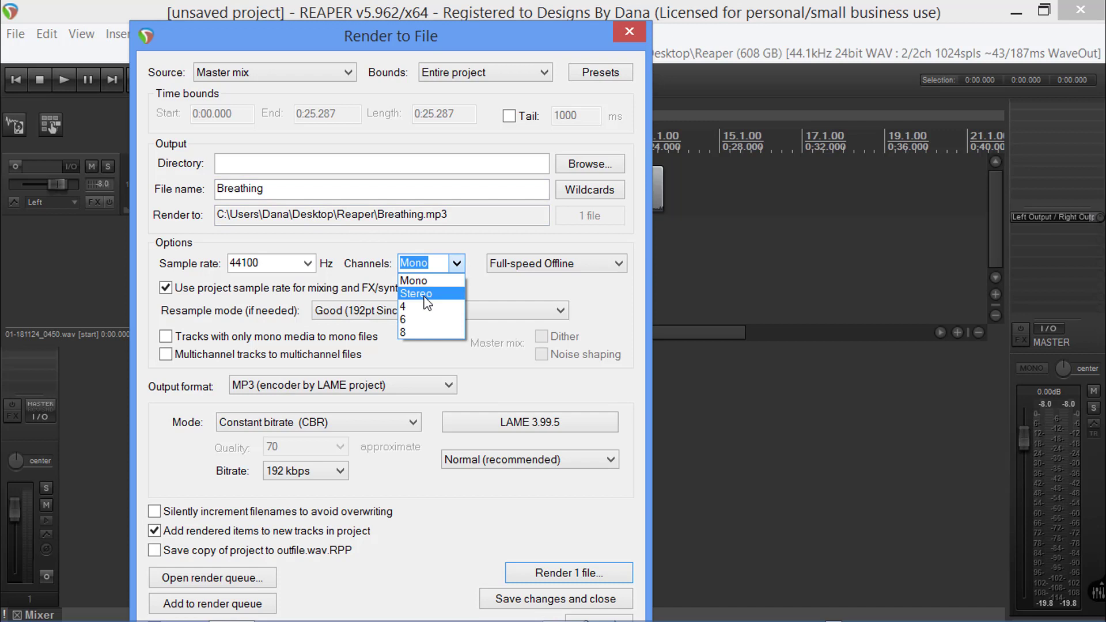
click(427, 294)
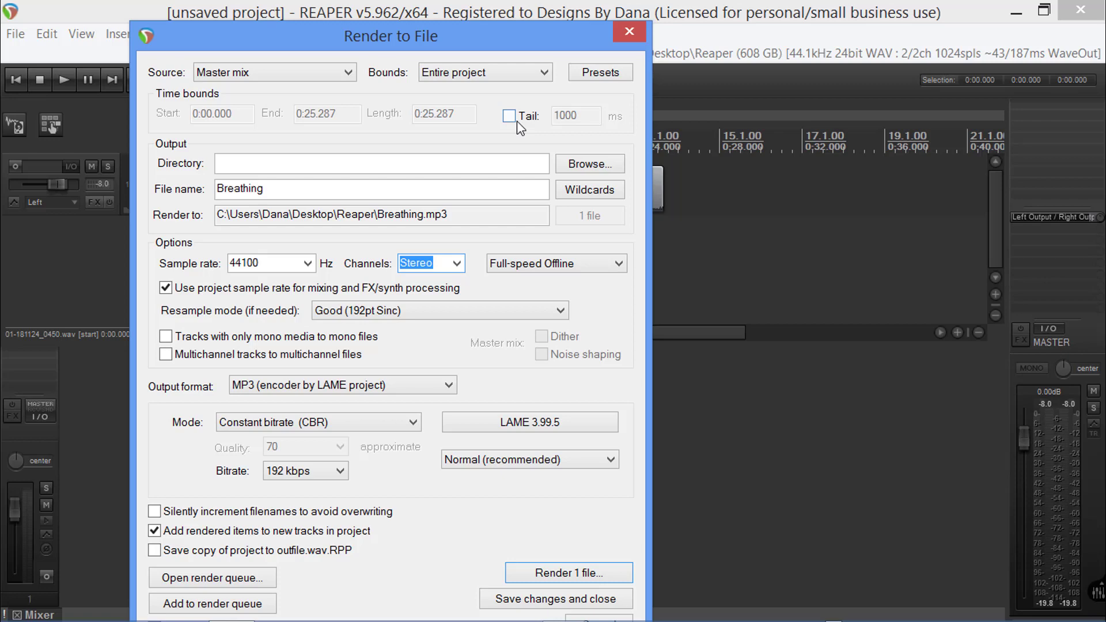
click(550, 575)
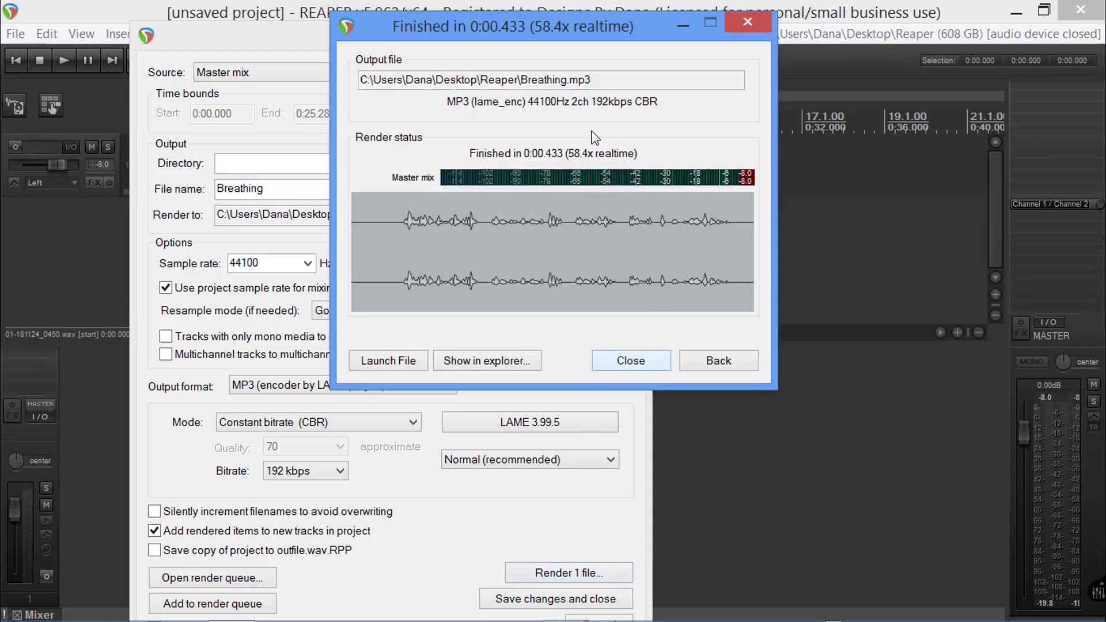
click(633, 359)
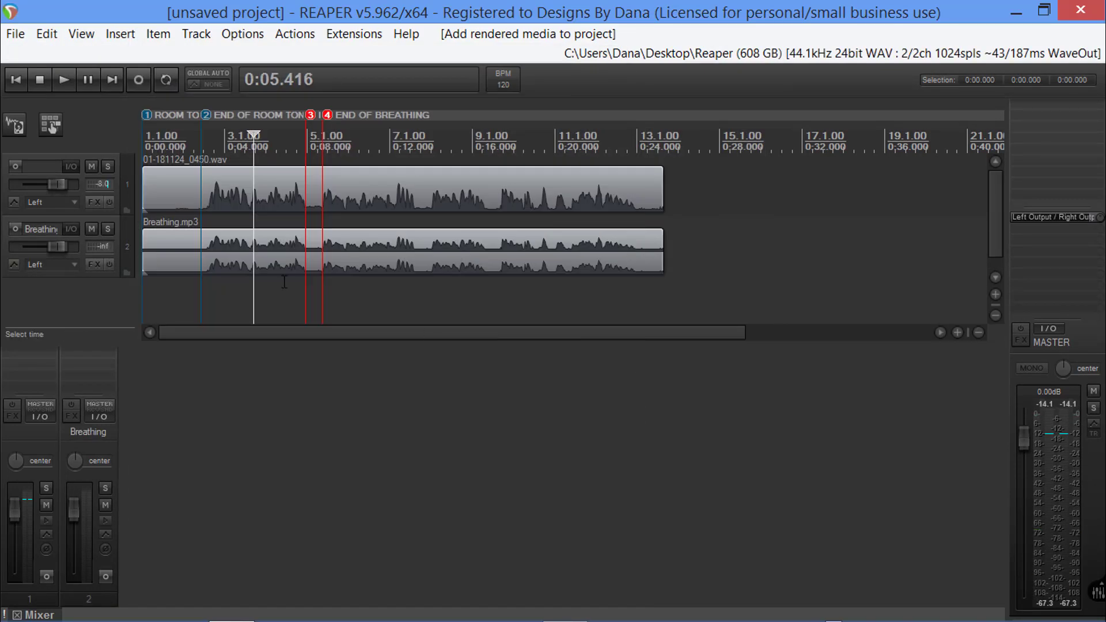
- Select the rendered Breathing.mp3 item and bring up its context menu
click(168, 245)
right_click(180, 246)
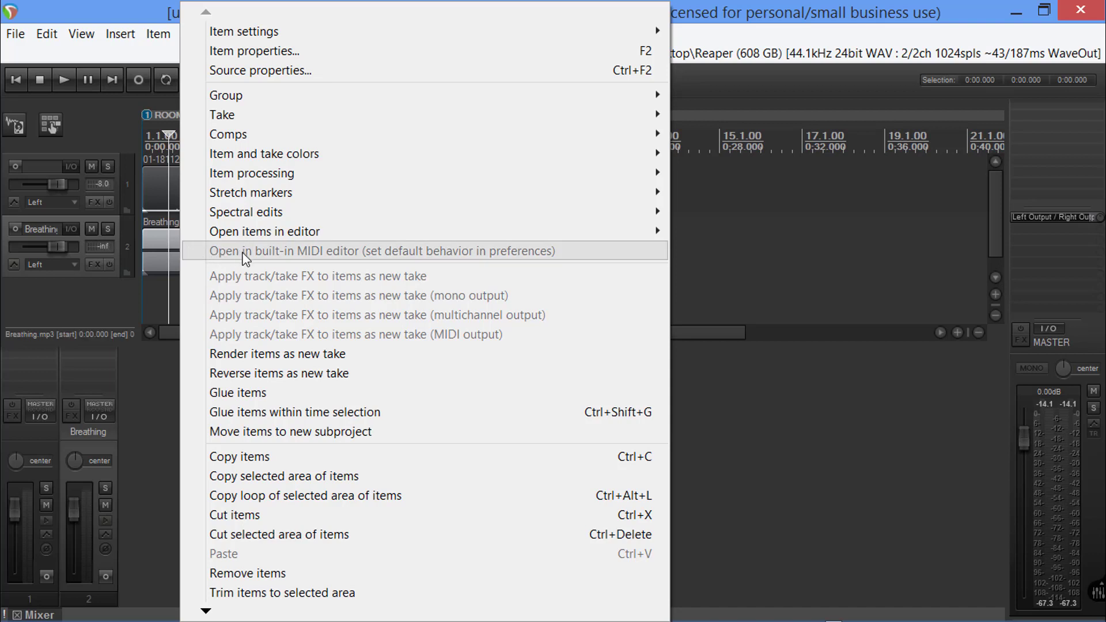
- Open Breathing.mp3 in MP3Gain and run Track Analysis: 79.5, suggested 10.5 dB gain, clipping
mouse_move(248, 232)
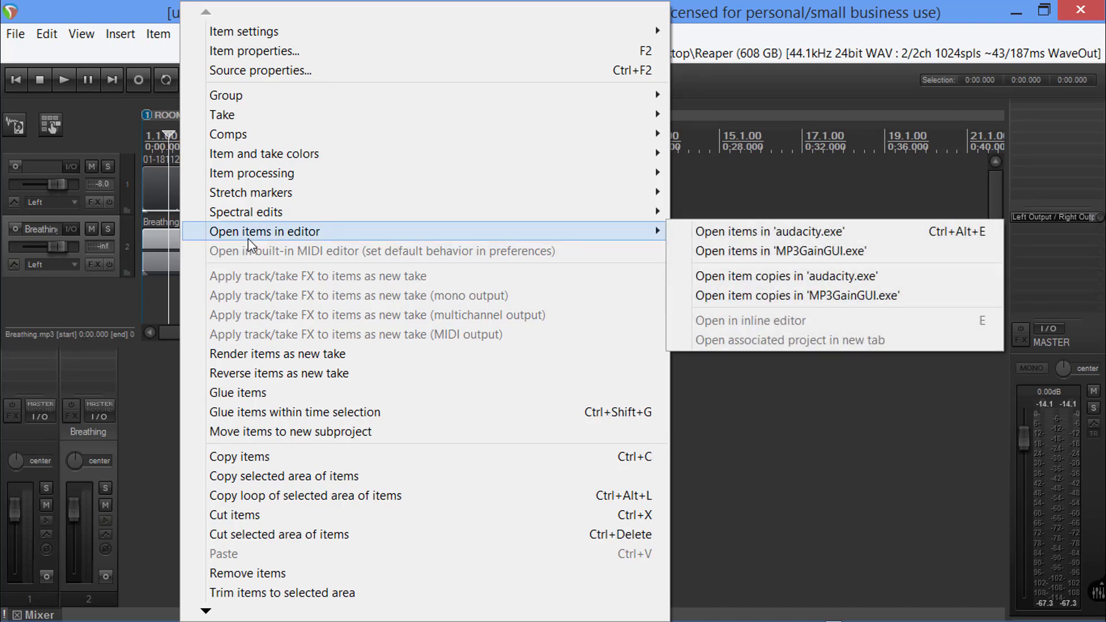
click(762, 249)
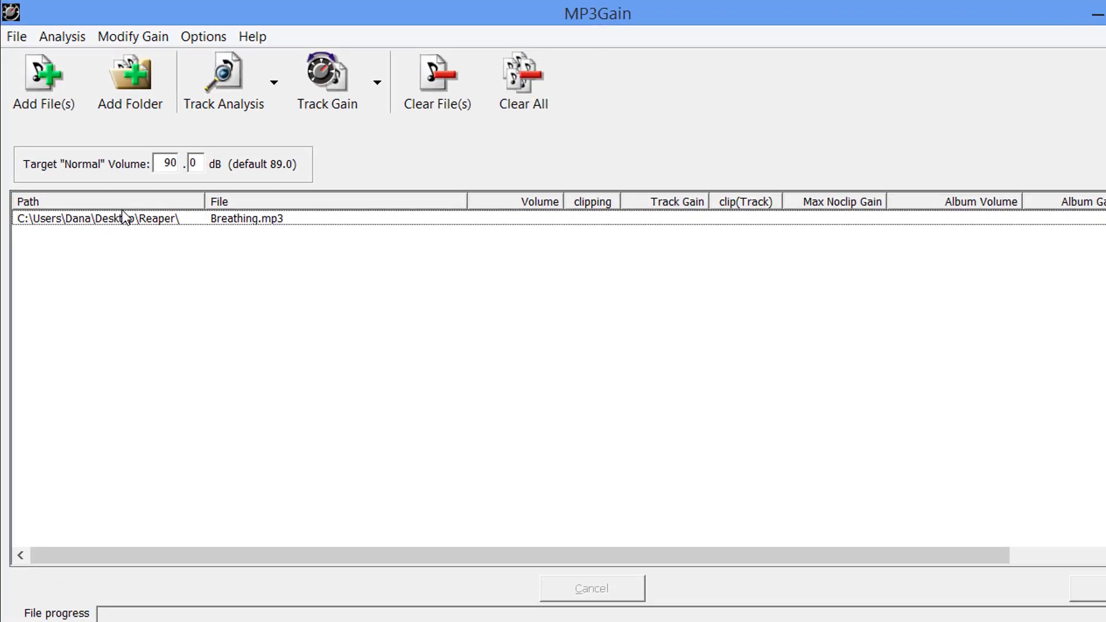
click(124, 219)
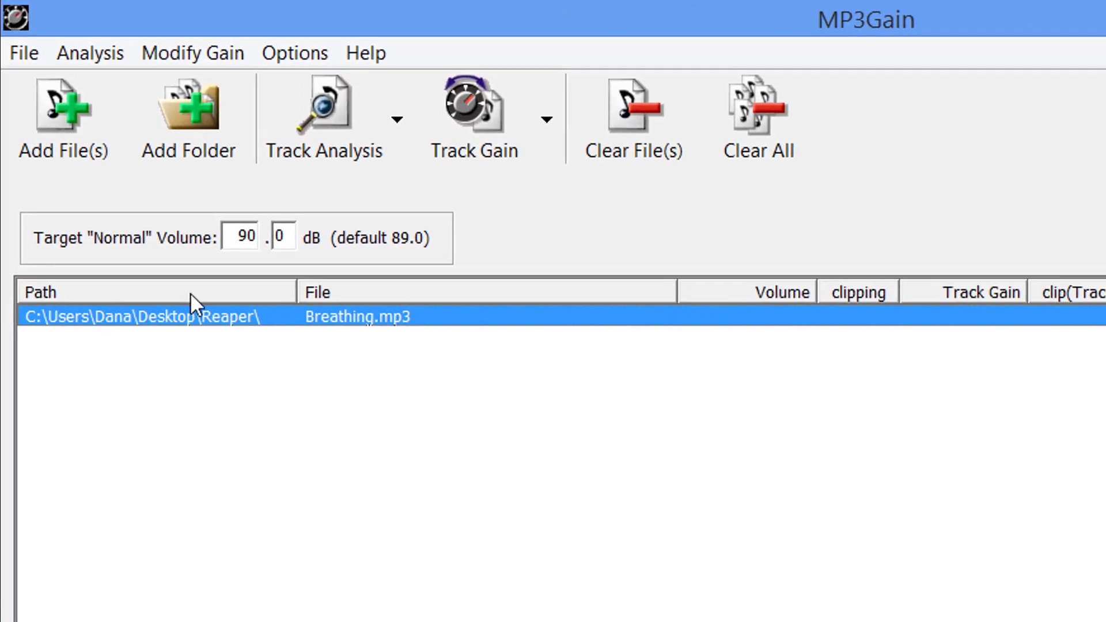
click(315, 126)
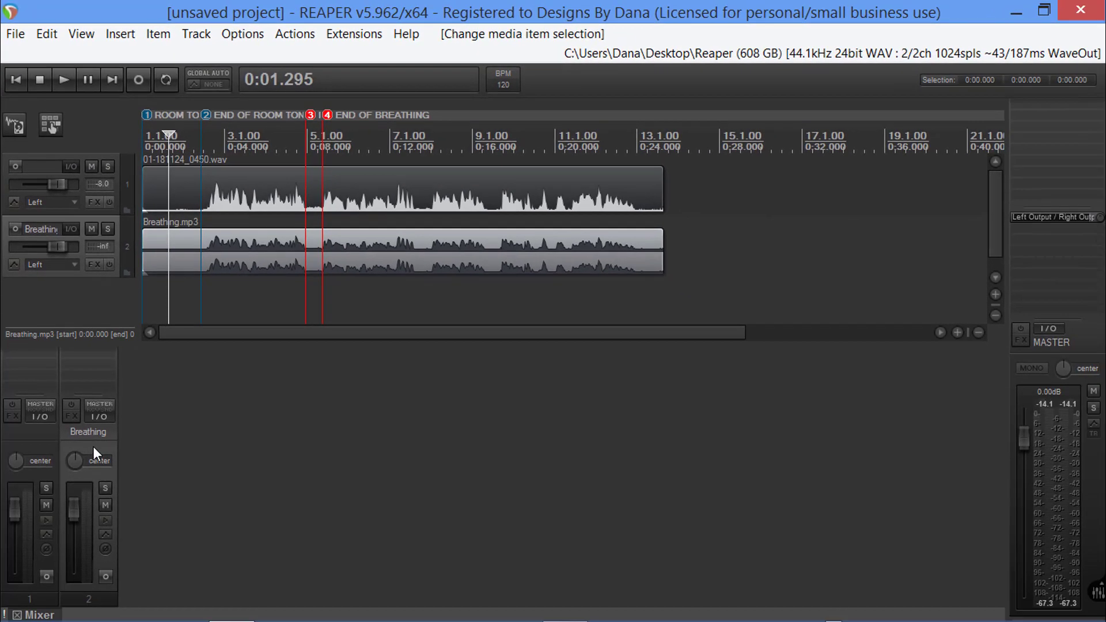
- Delete the rendered Breathing track and add JS: Volume Adjustment to the master track
key(Delete)
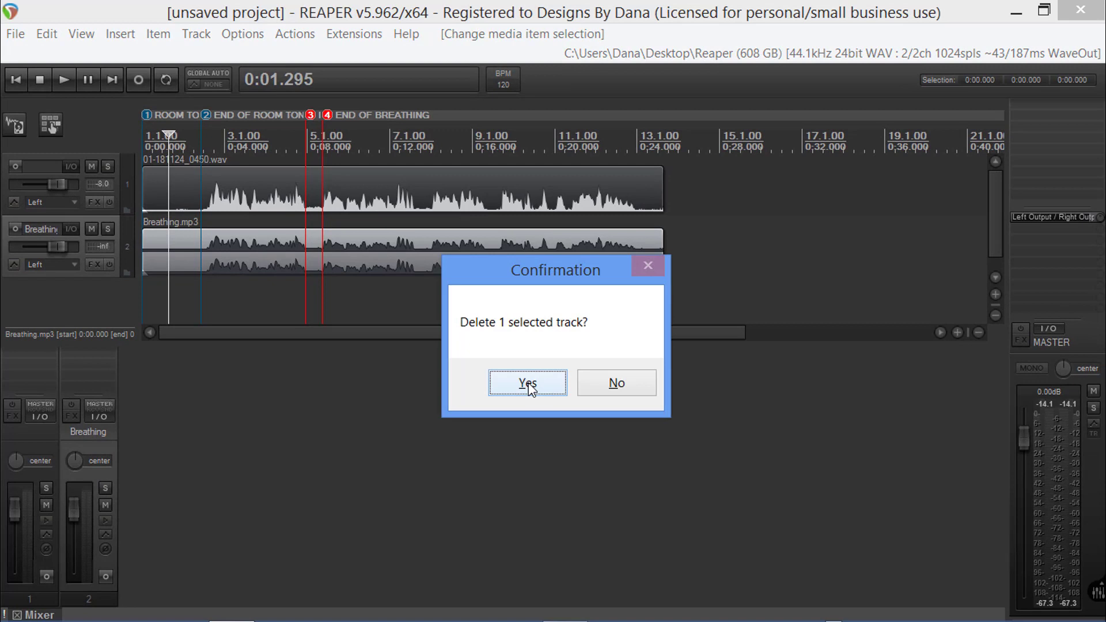
click(527, 383)
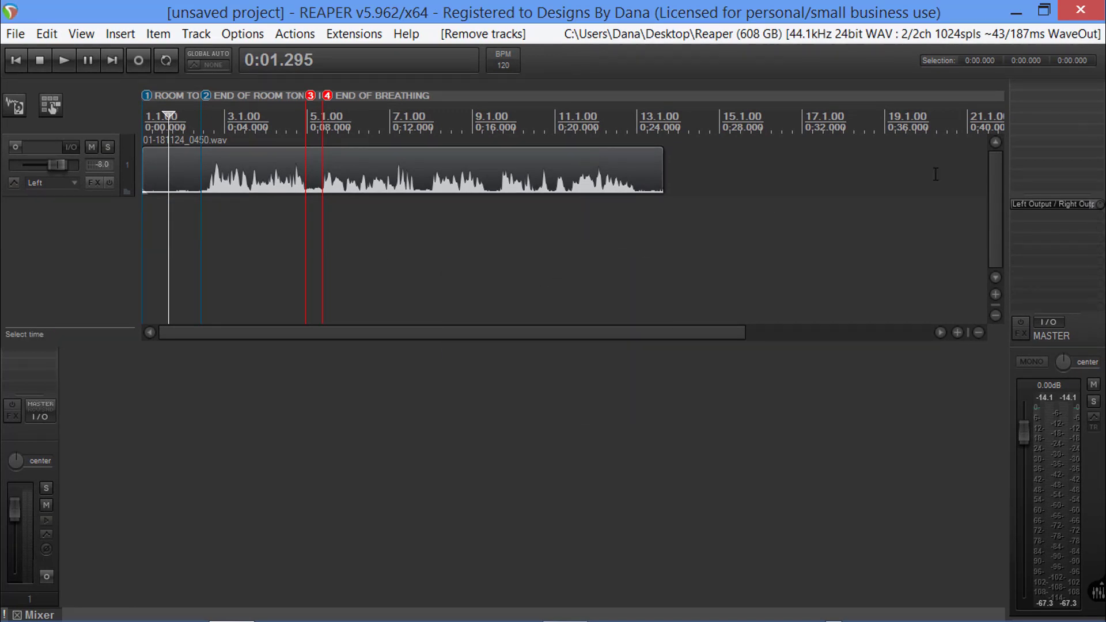
double_click(1024, 85)
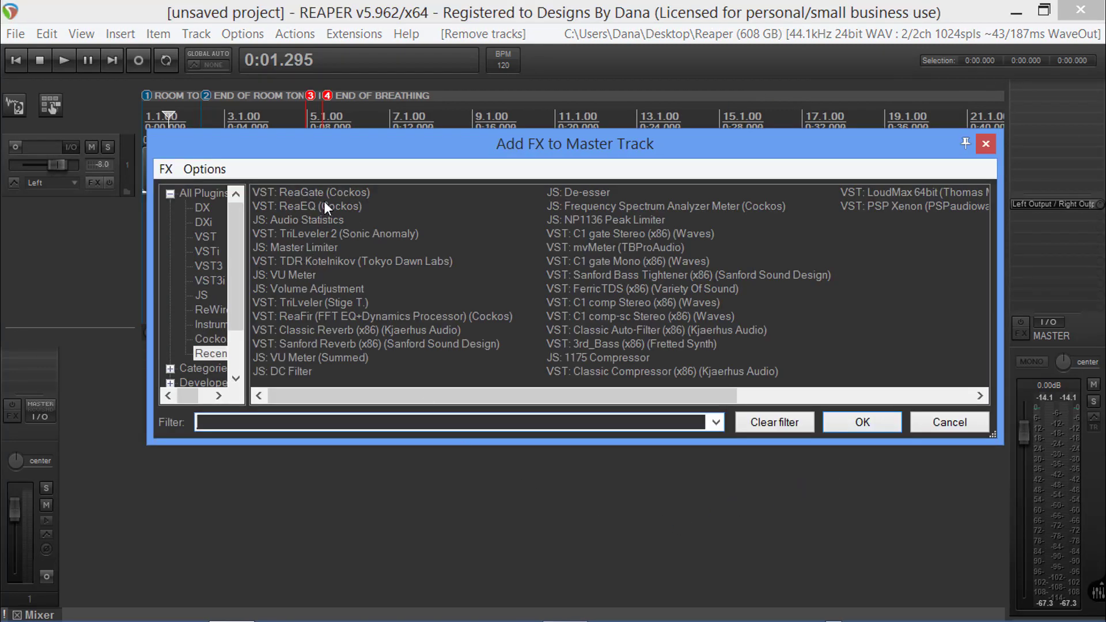
double_click(296, 288)
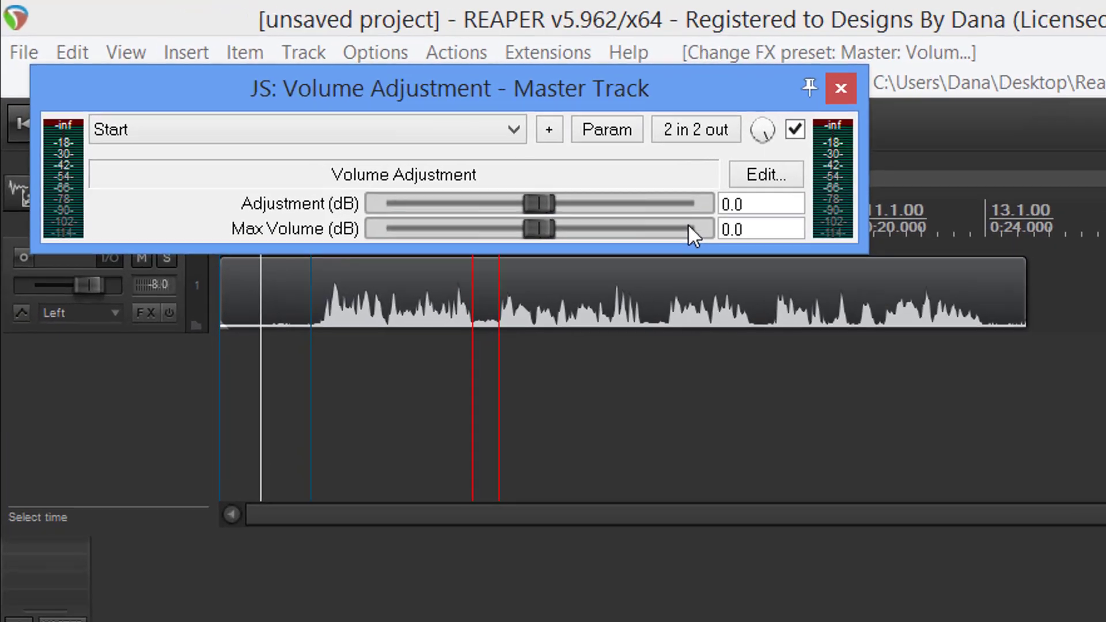
- Set Volume Adjustment to 9.5 dB adjustment and -3.5 dB max volume
drag(725, 206, 770, 196)
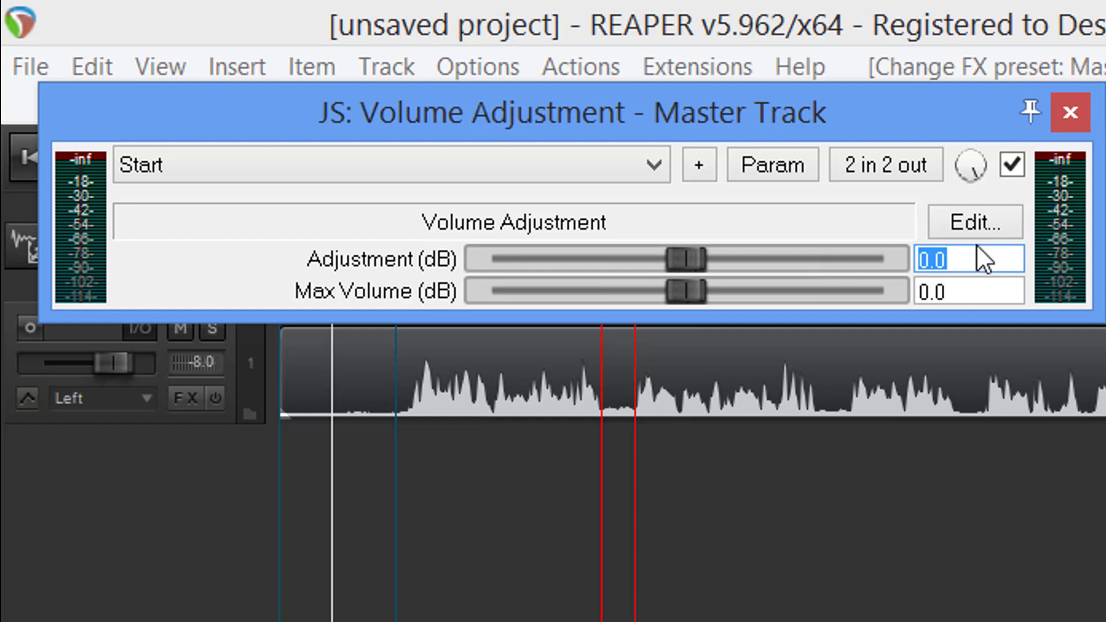
text(9.5)
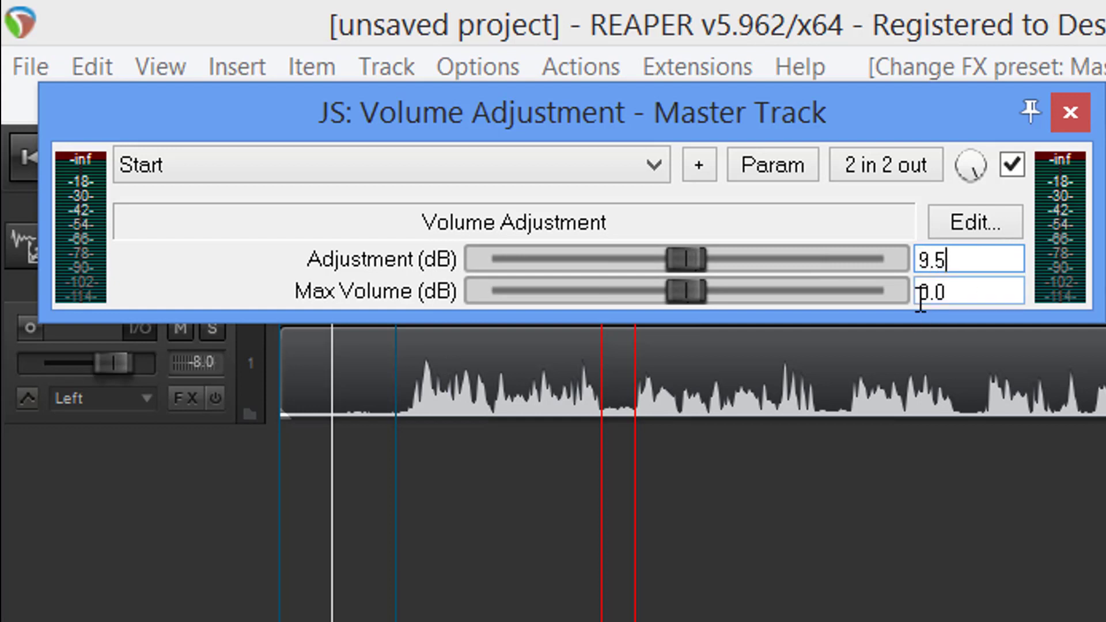
drag(919, 295, 987, 289)
text(-3)
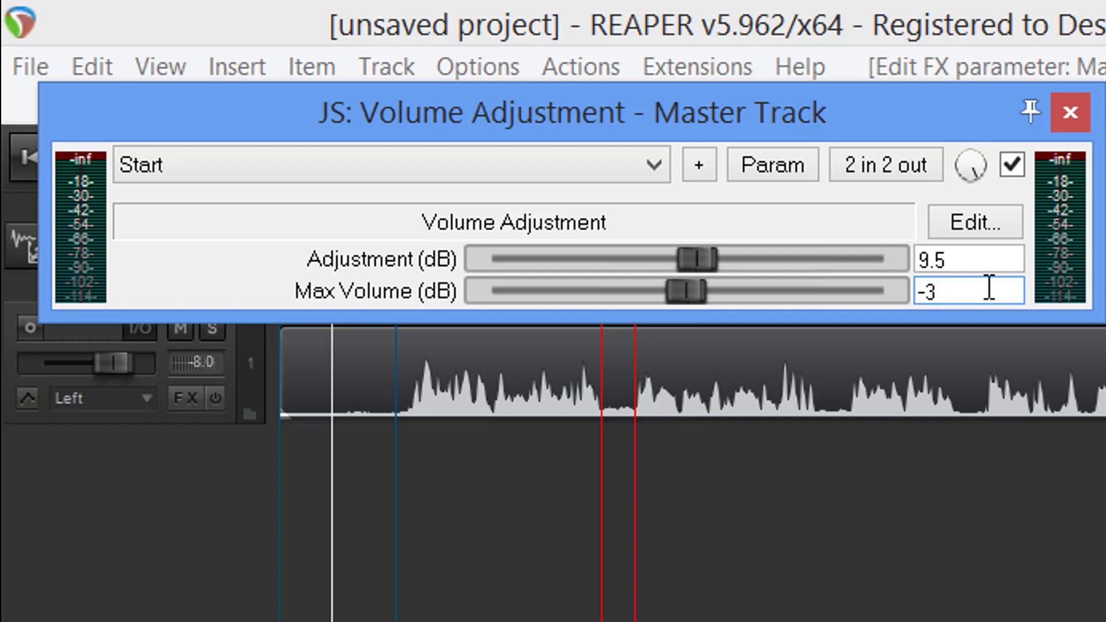
text(.0)
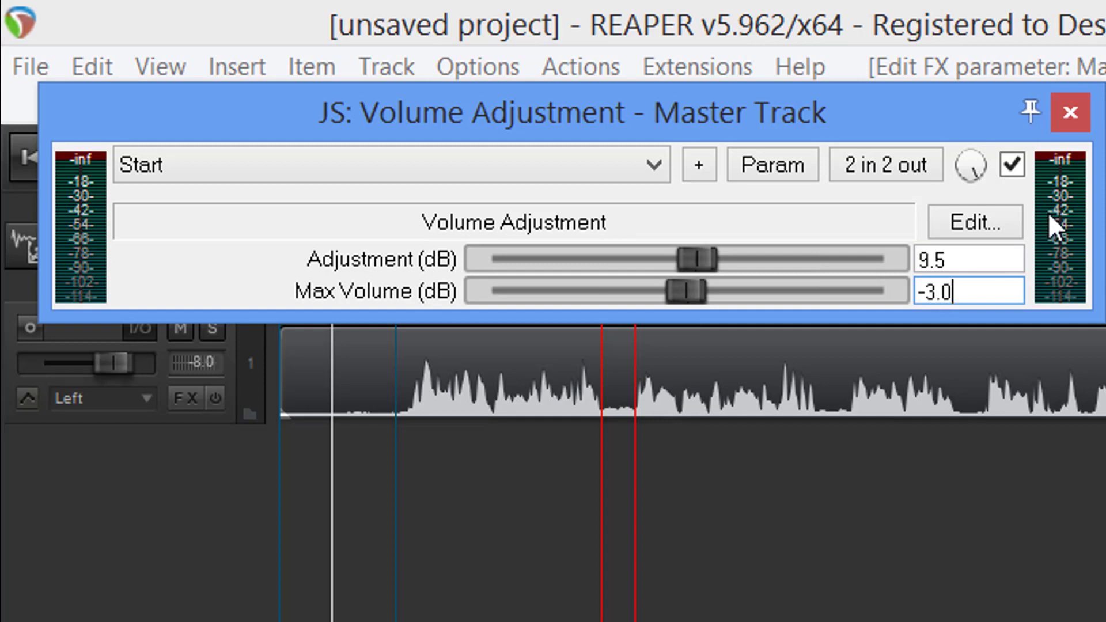
drag(947, 295, 964, 293)
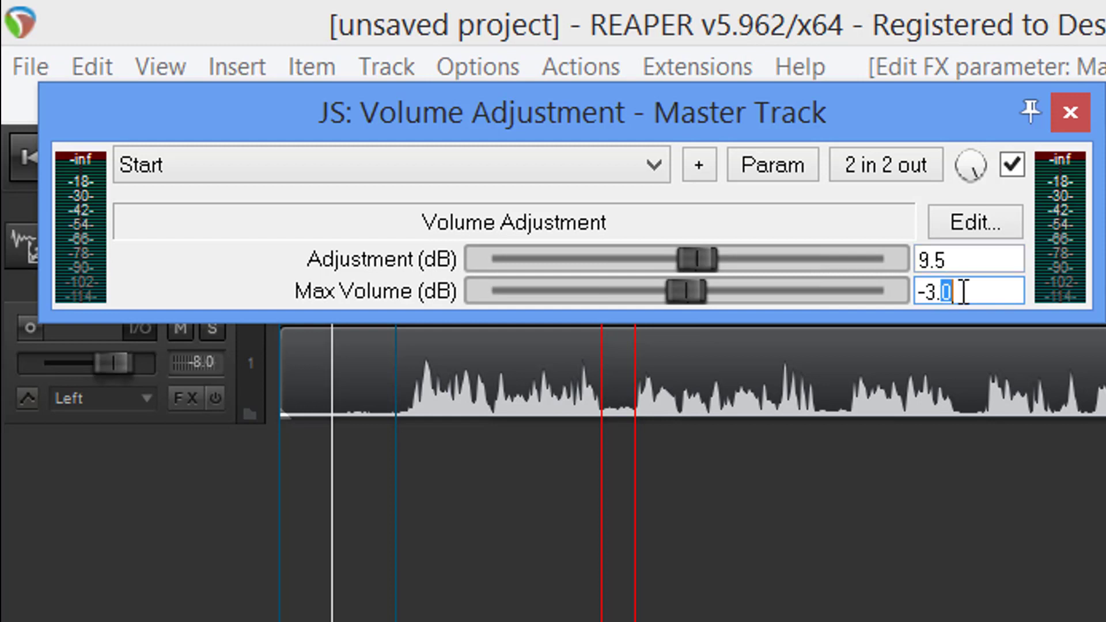
text(5)
click(1069, 113)
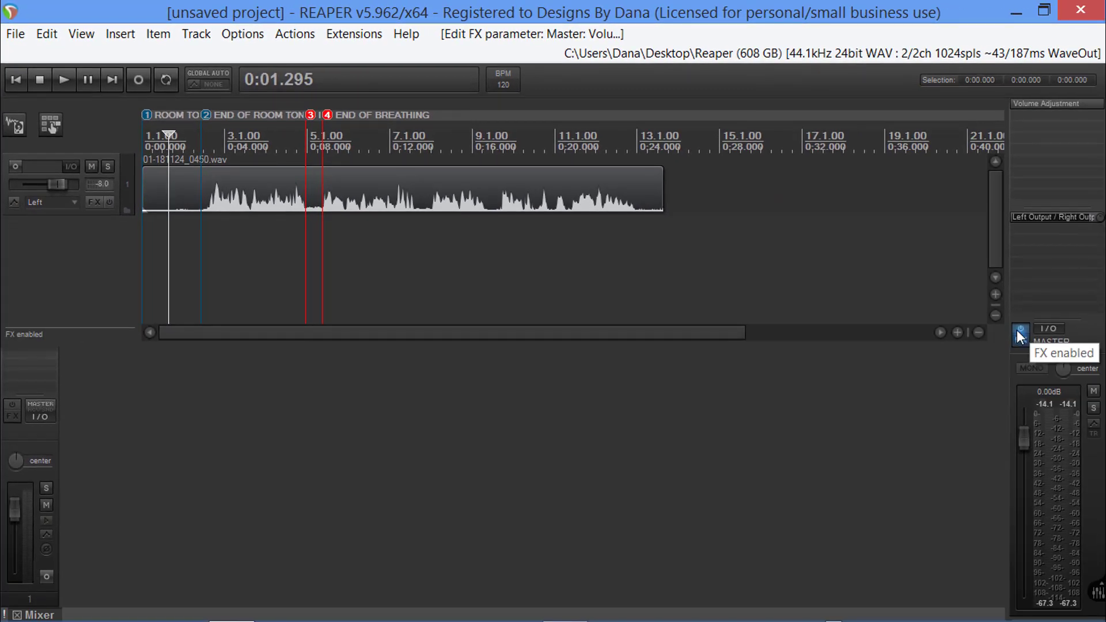
click(1023, 334)
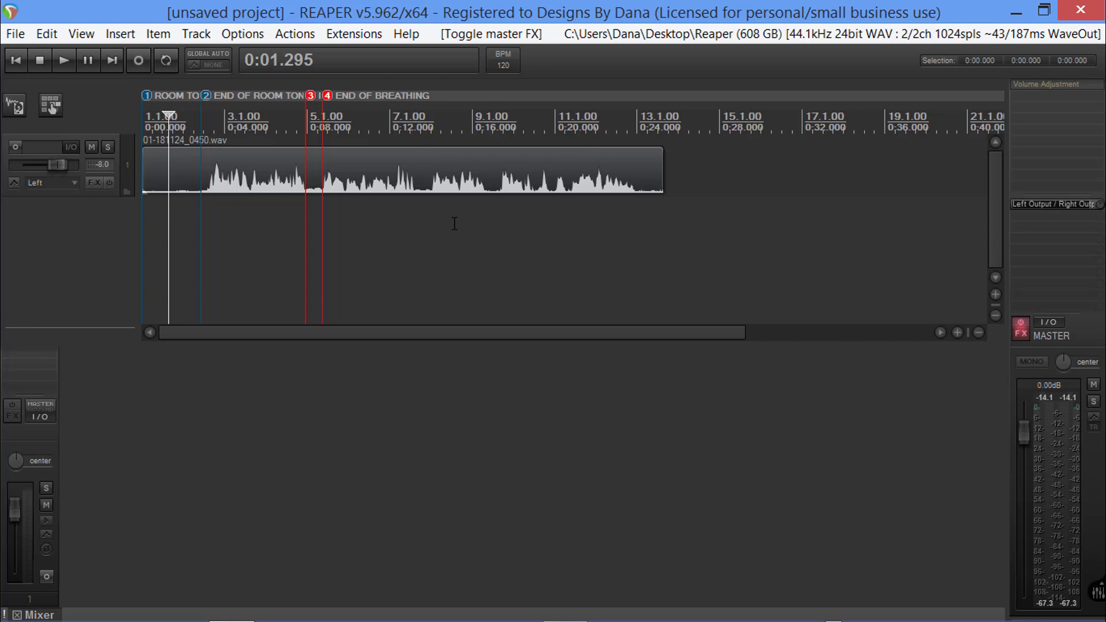
click(15, 64)
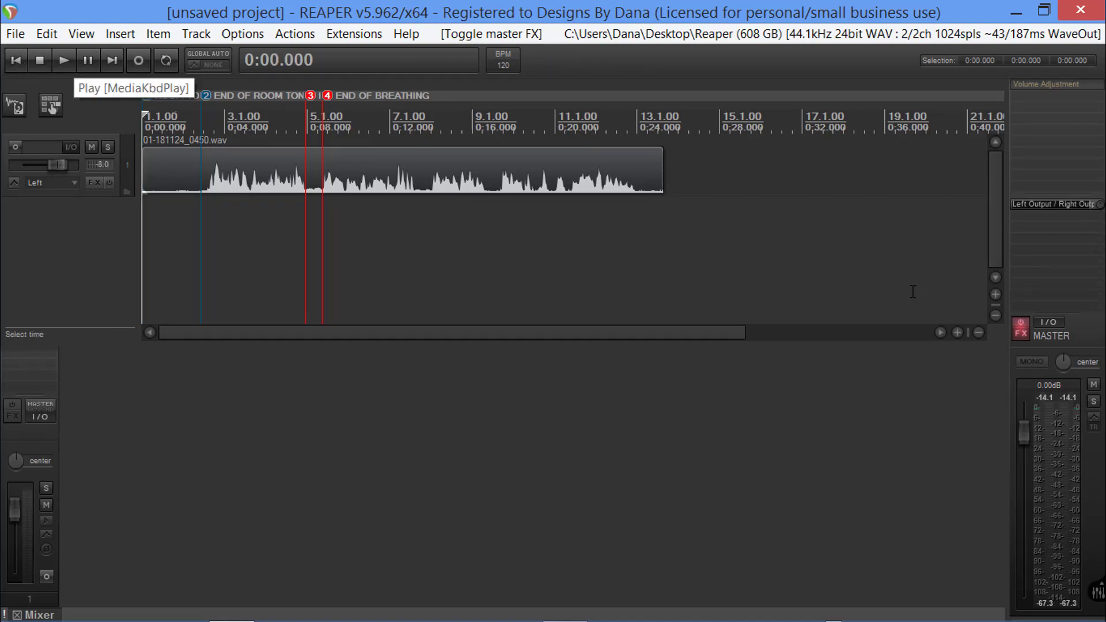
click(1022, 326)
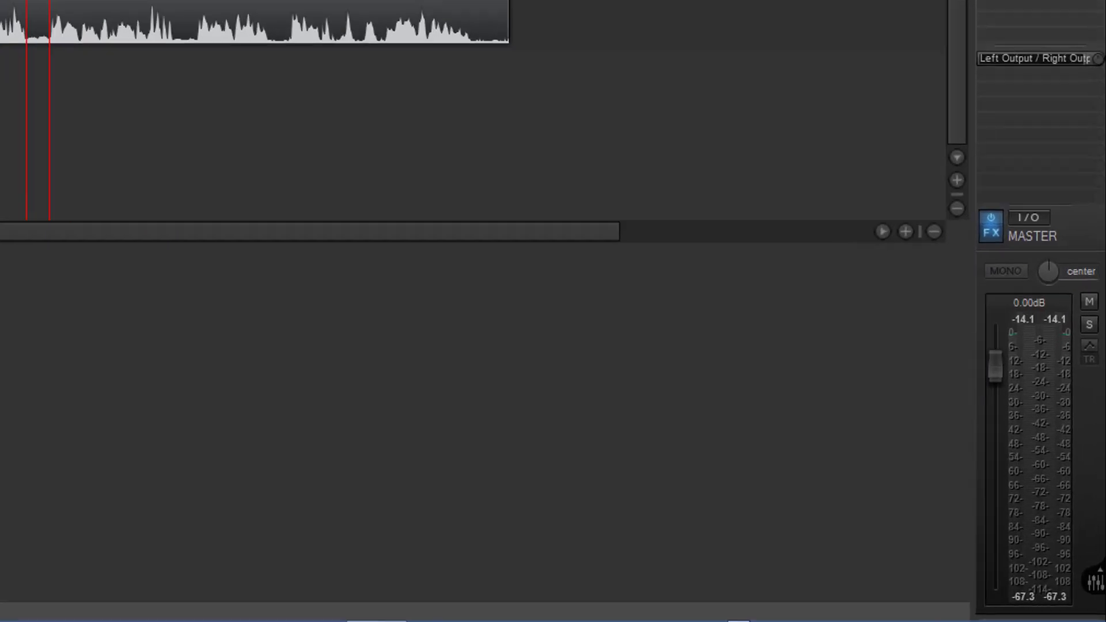
key(space)
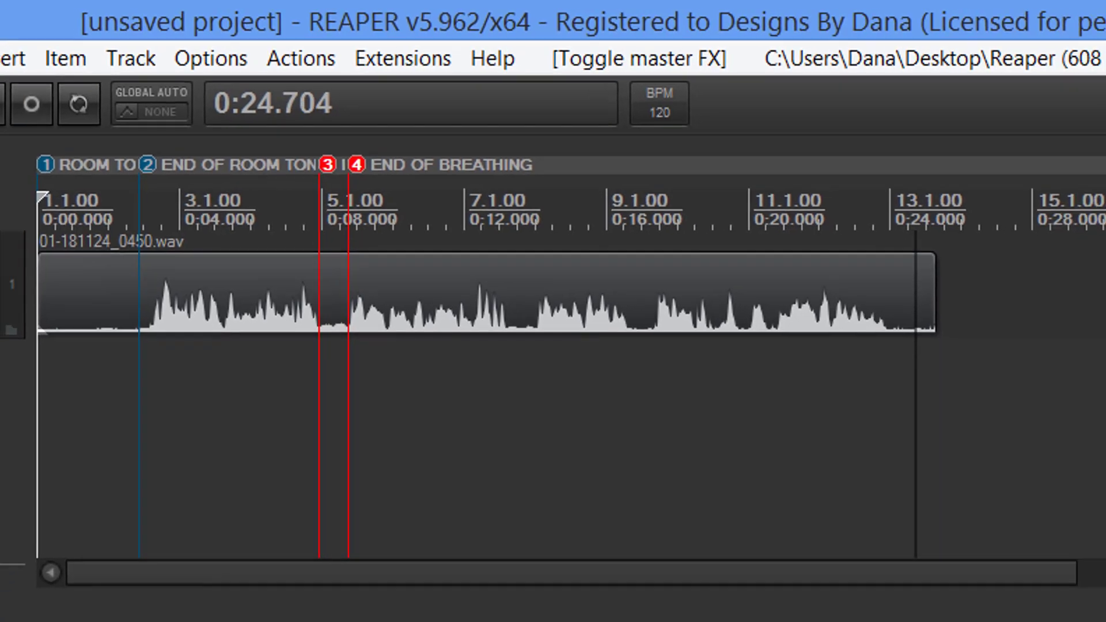
- Time-select the opening room tone from 0:00 to 0:03.068
click(0, 109)
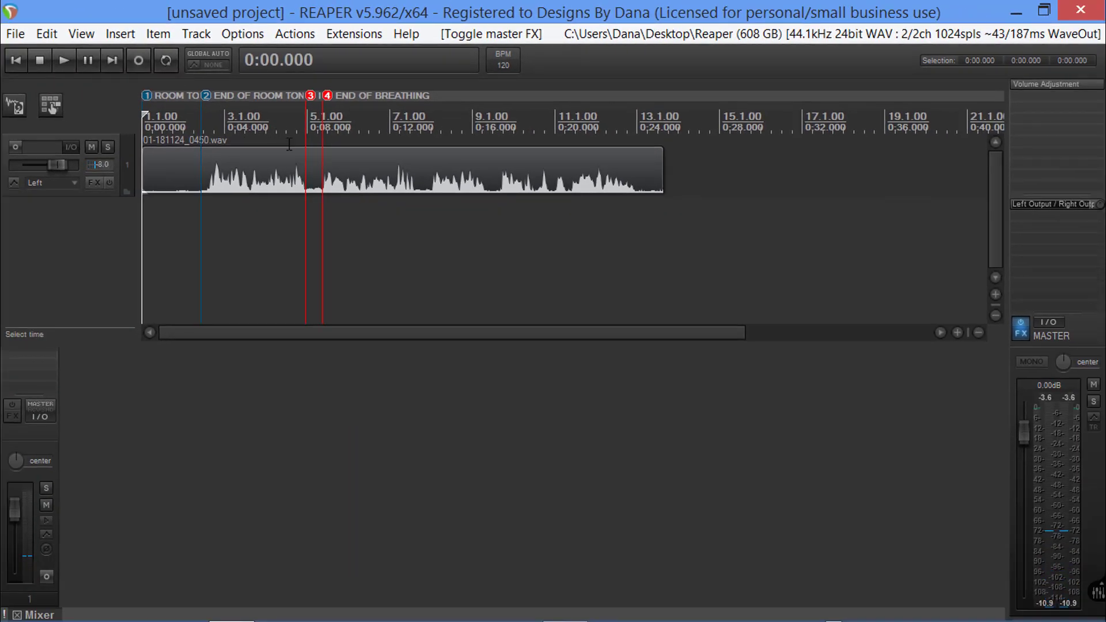
scroll(380, 184, up, 3)
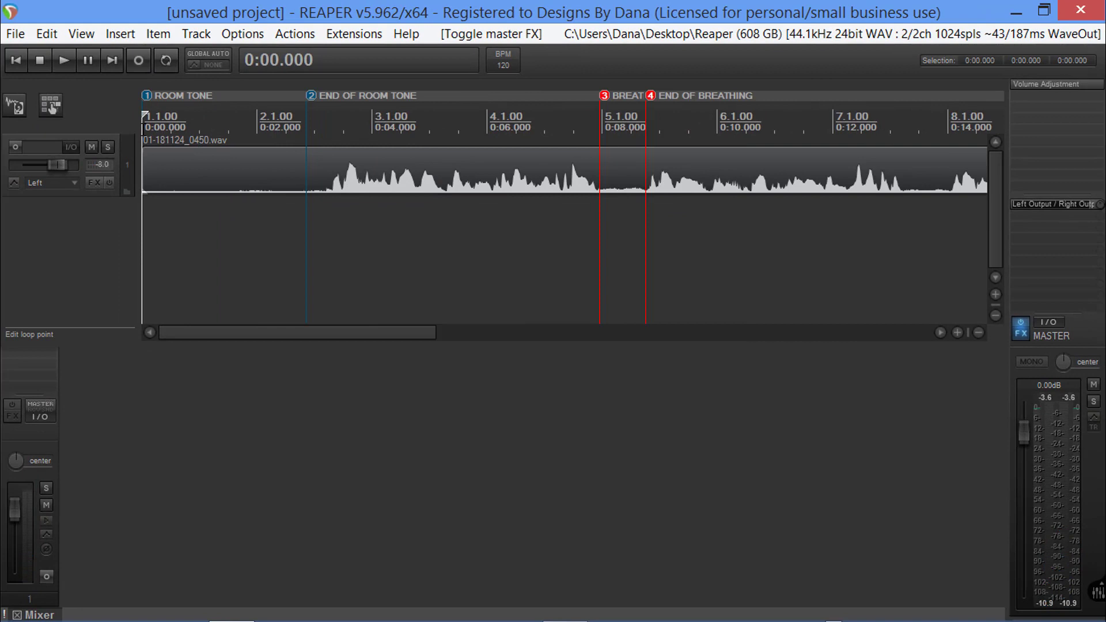
drag(143, 127, 316, 128)
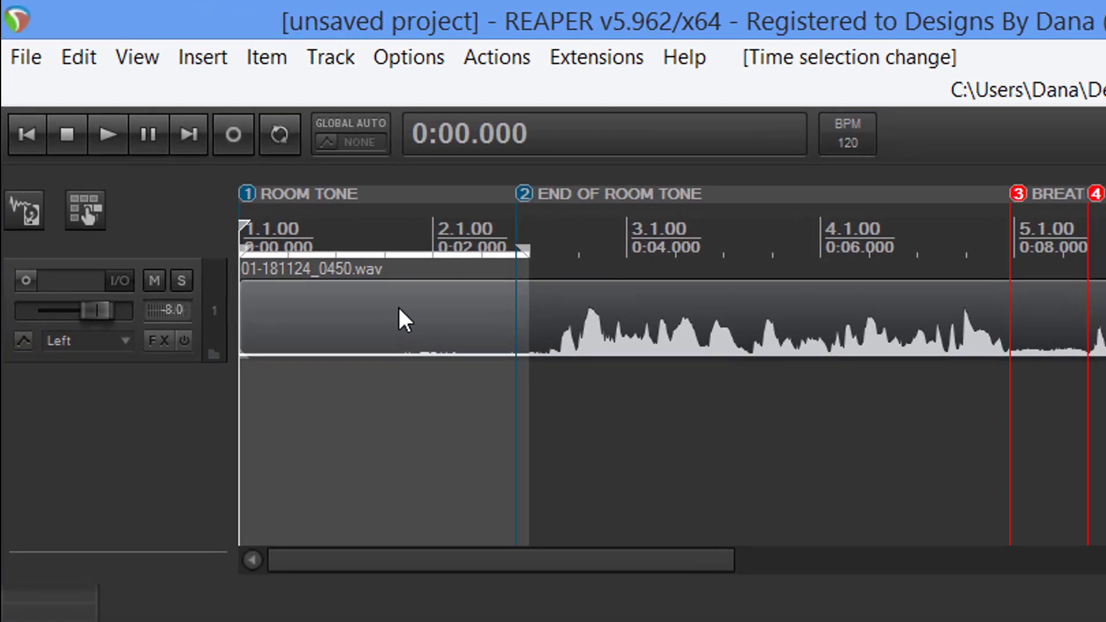
- Add ReaEQ with the 80 HPF high-pass preset to Track 1
click(71, 592)
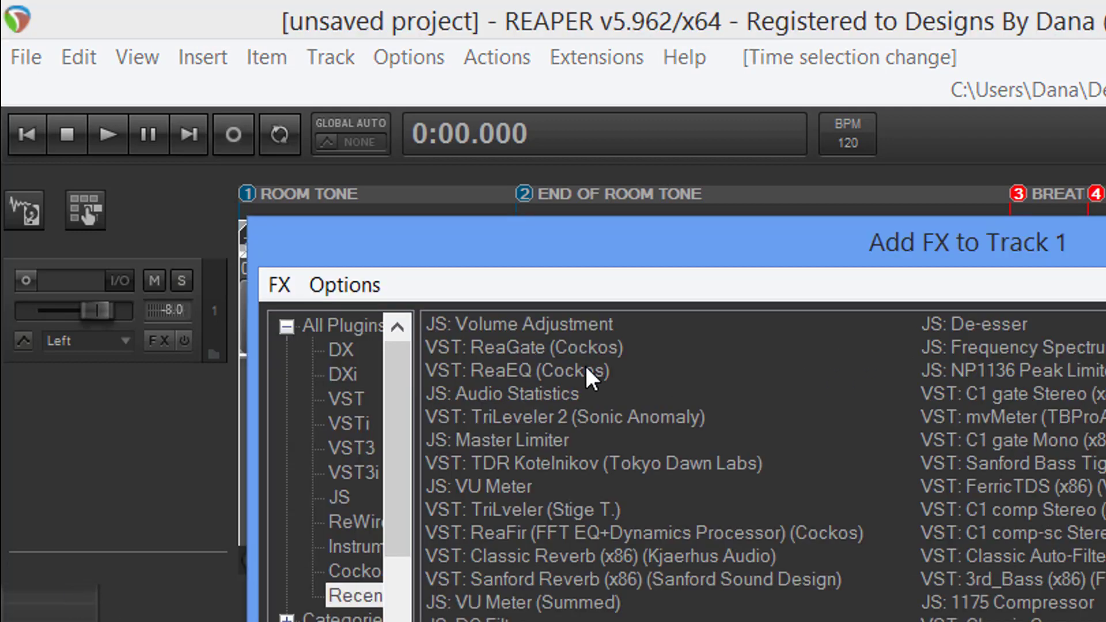
double_click(514, 368)
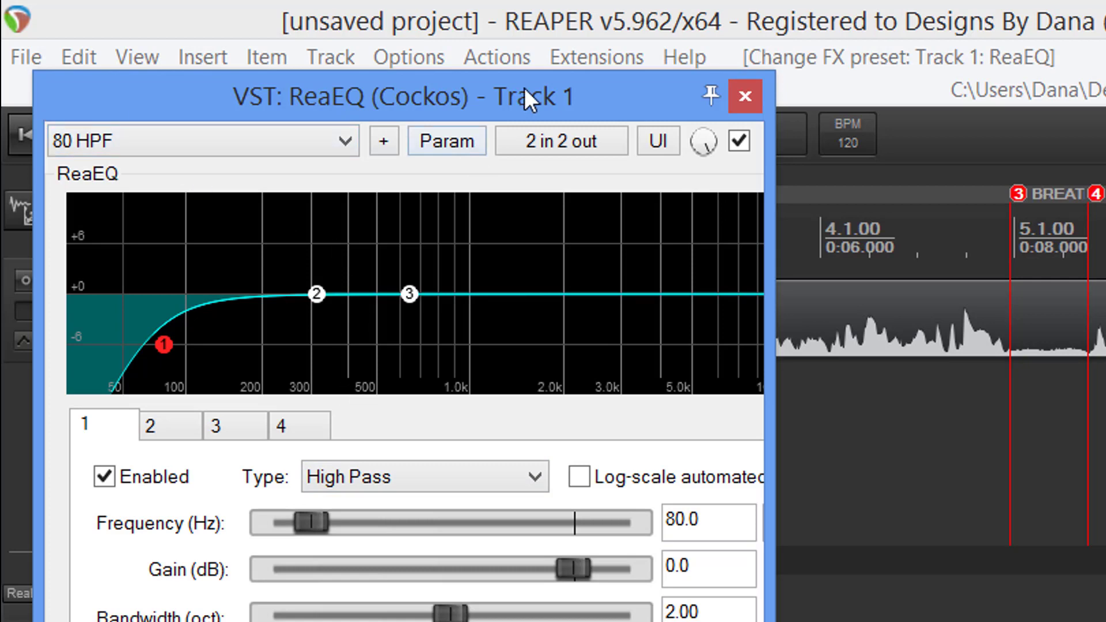
drag(524, 88, 806, 383)
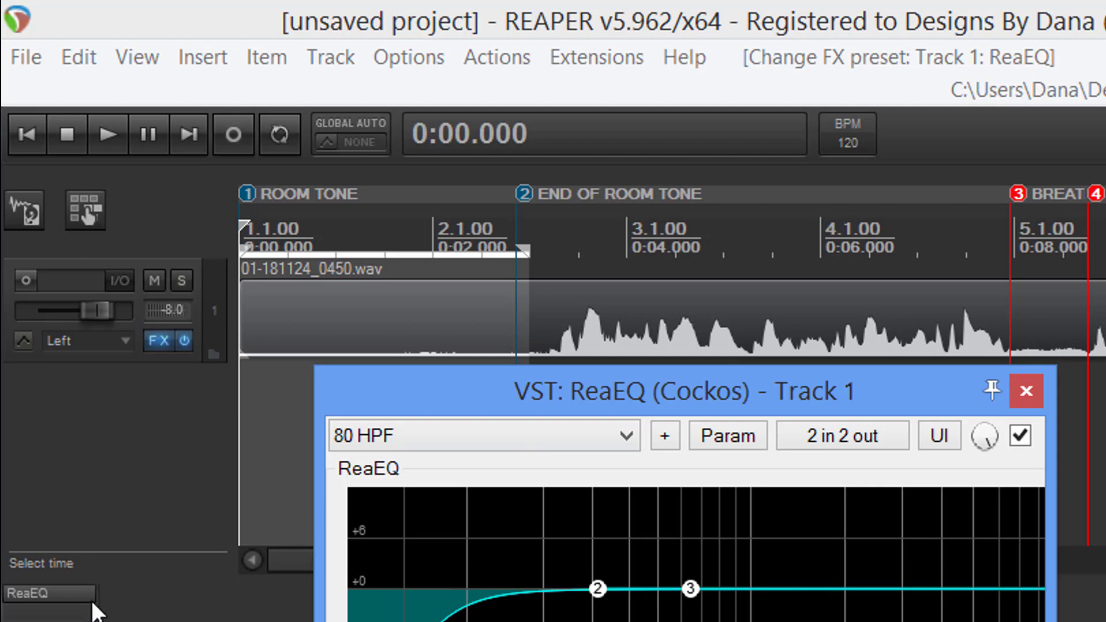
double_click(77, 620)
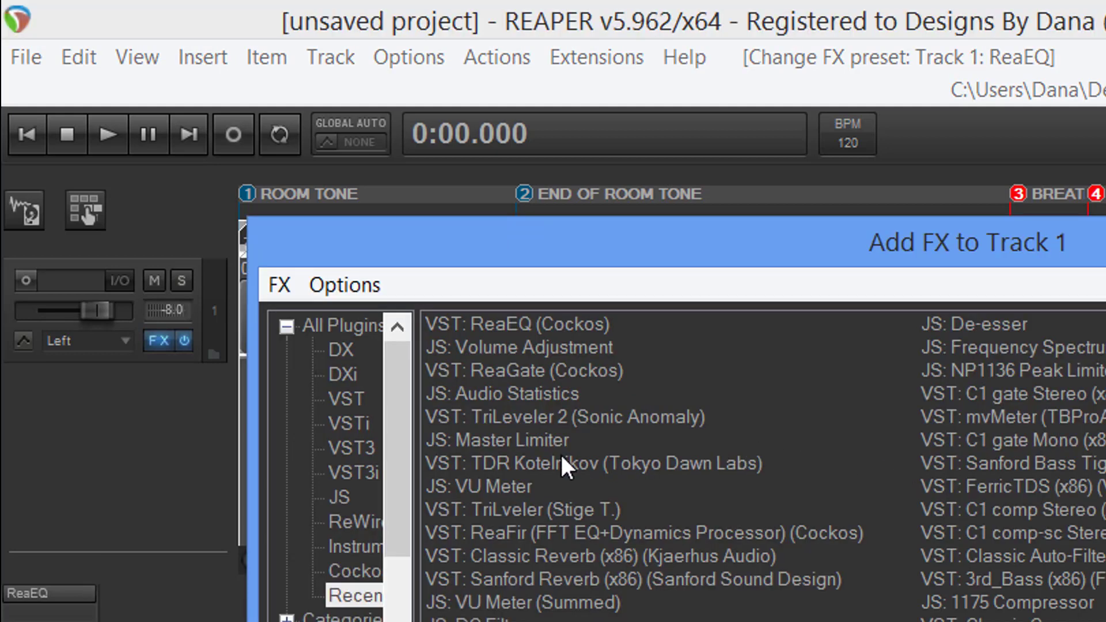
- Add ReaFir with the BG Noise Cleaner preset after ReaEQ, then bypass ReaEQ
double_click(517, 542)
drag(690, 449, 990, 364)
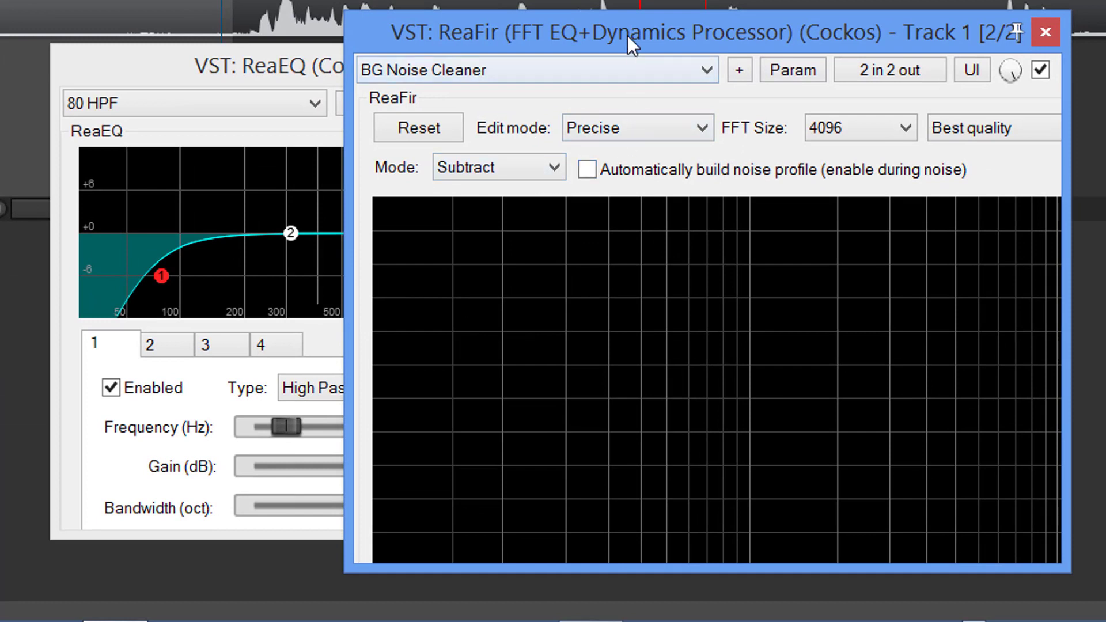
drag(628, 36, 735, 46)
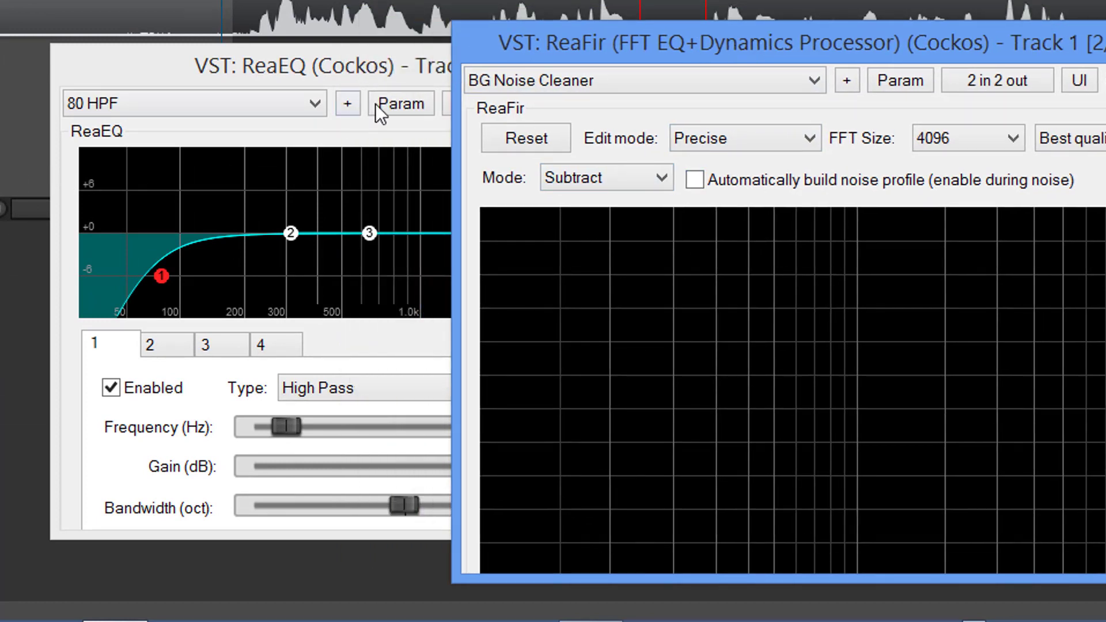
drag(344, 82, 213, 109)
drag(590, 59, 690, 63)
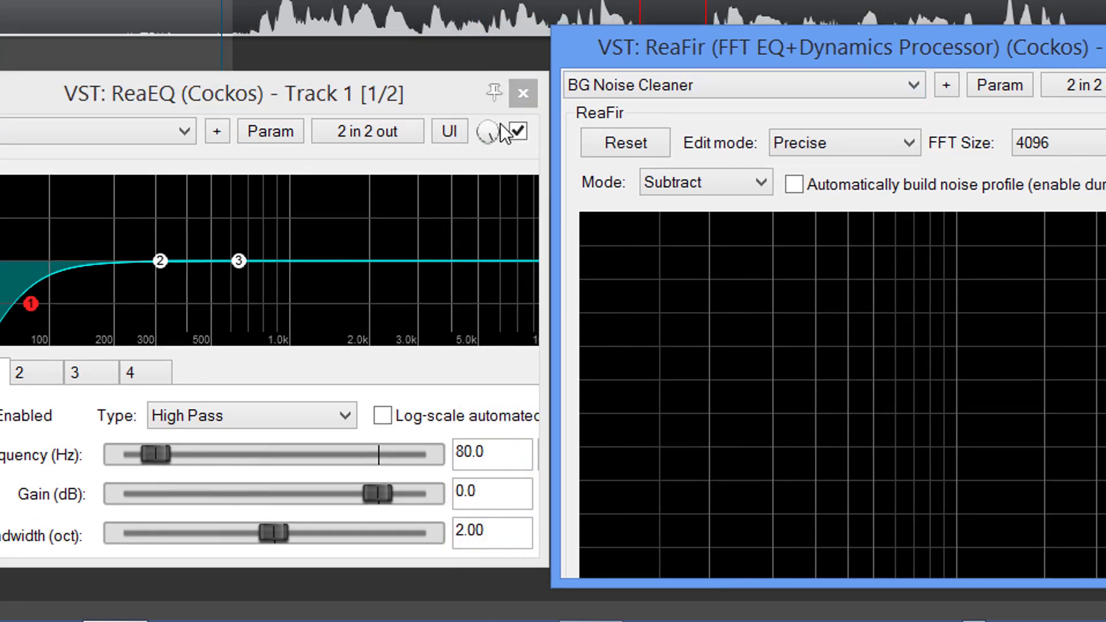
click(518, 133)
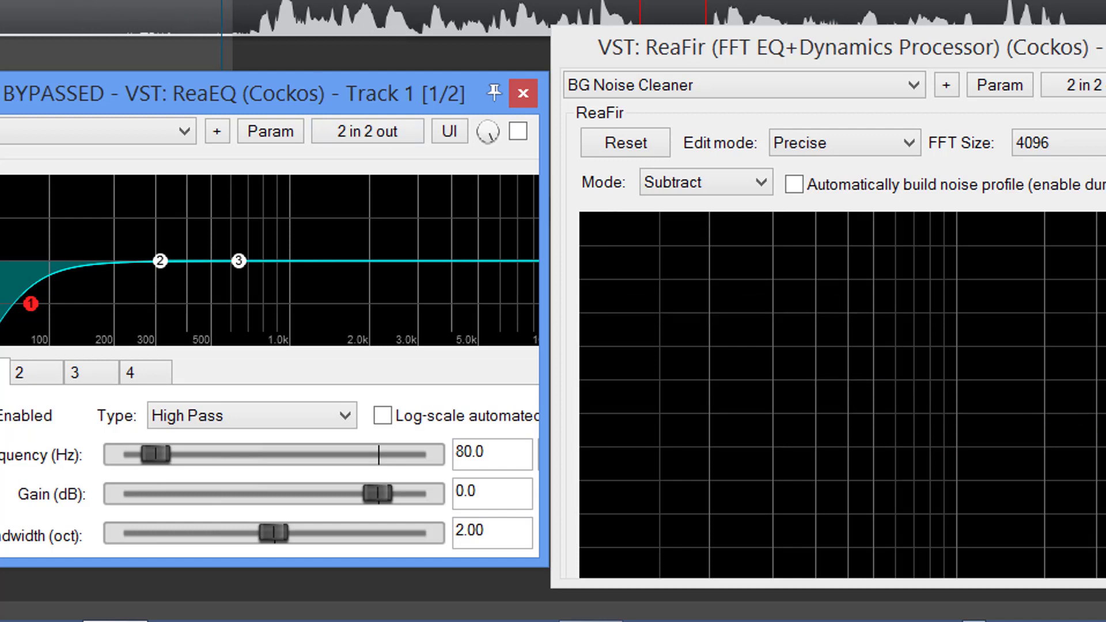
- Play the voiceover with ReaEQ bypassed, then re-enable ReaEQ and play it again
click(73, 17)
key(space)
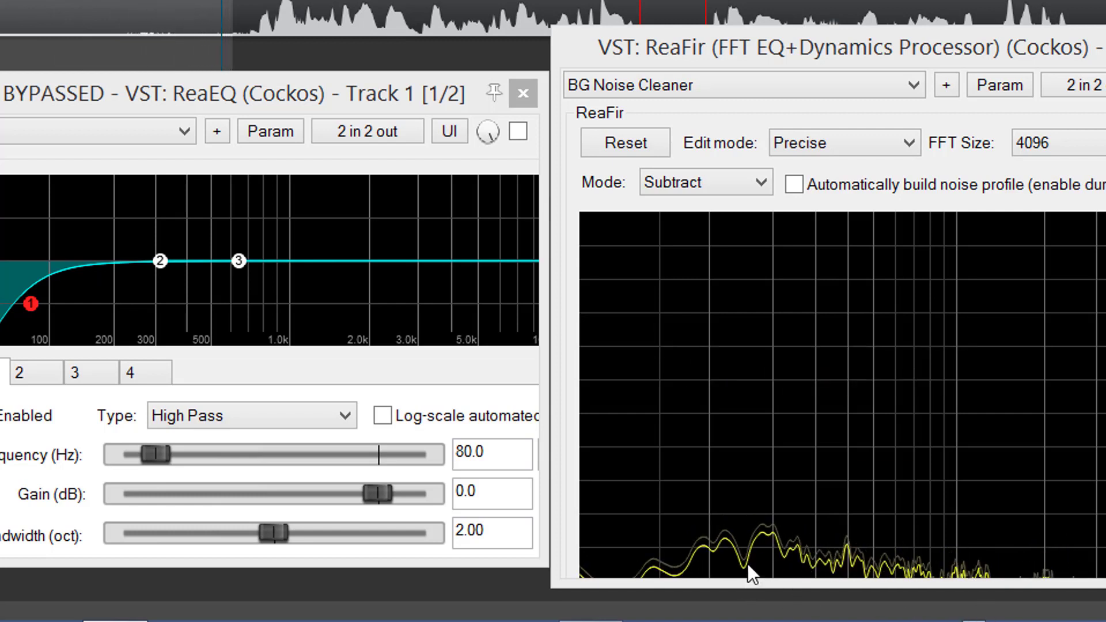
key(space)
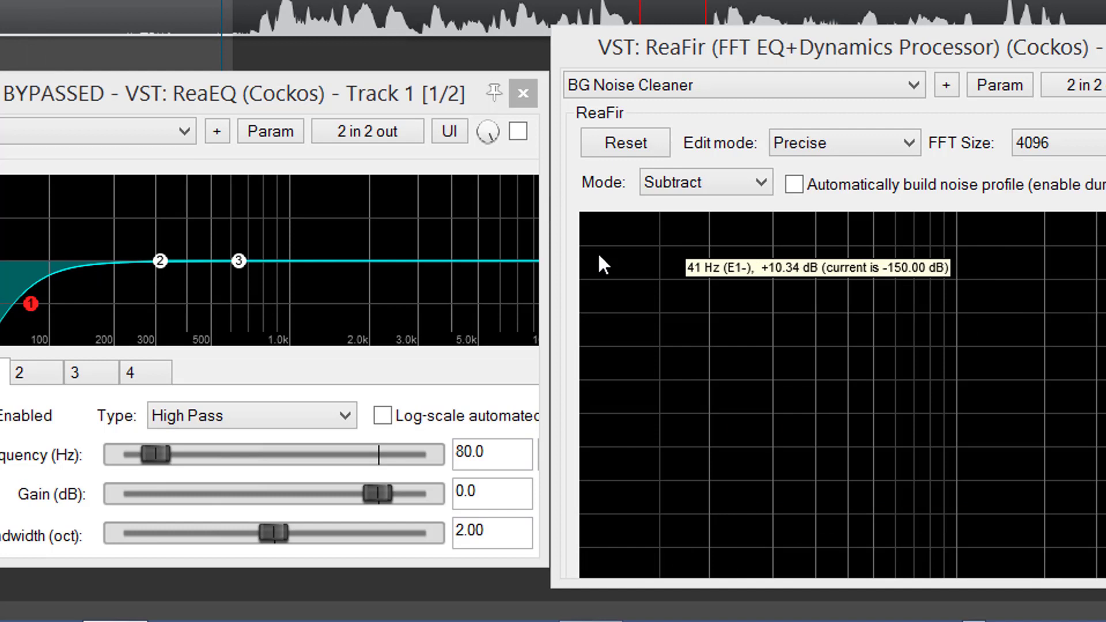
click(519, 133)
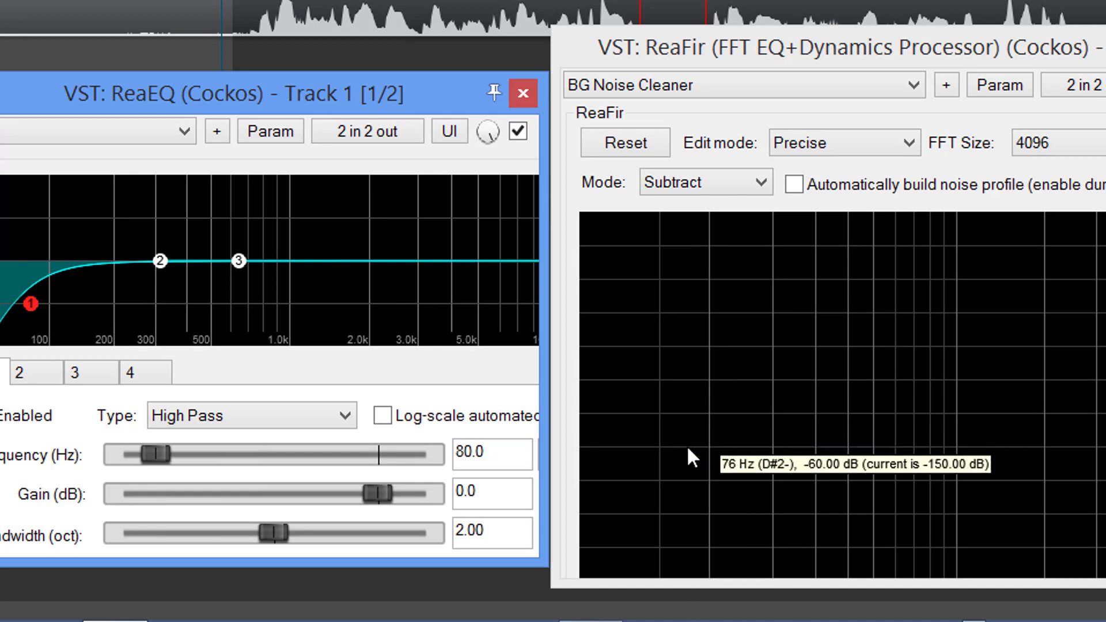
key(space)
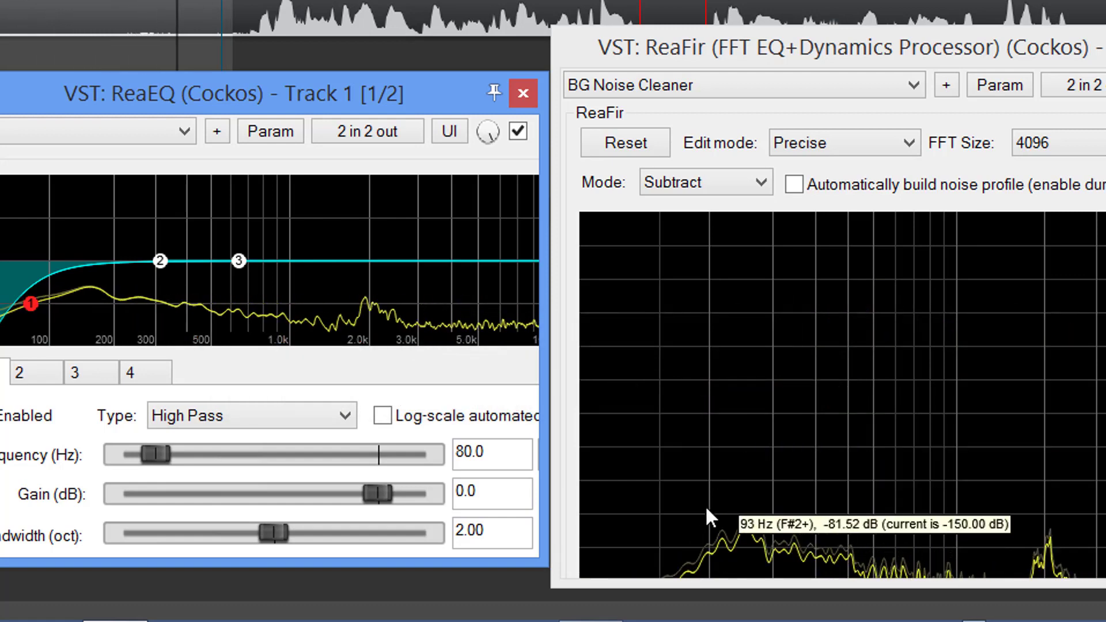
key(space)
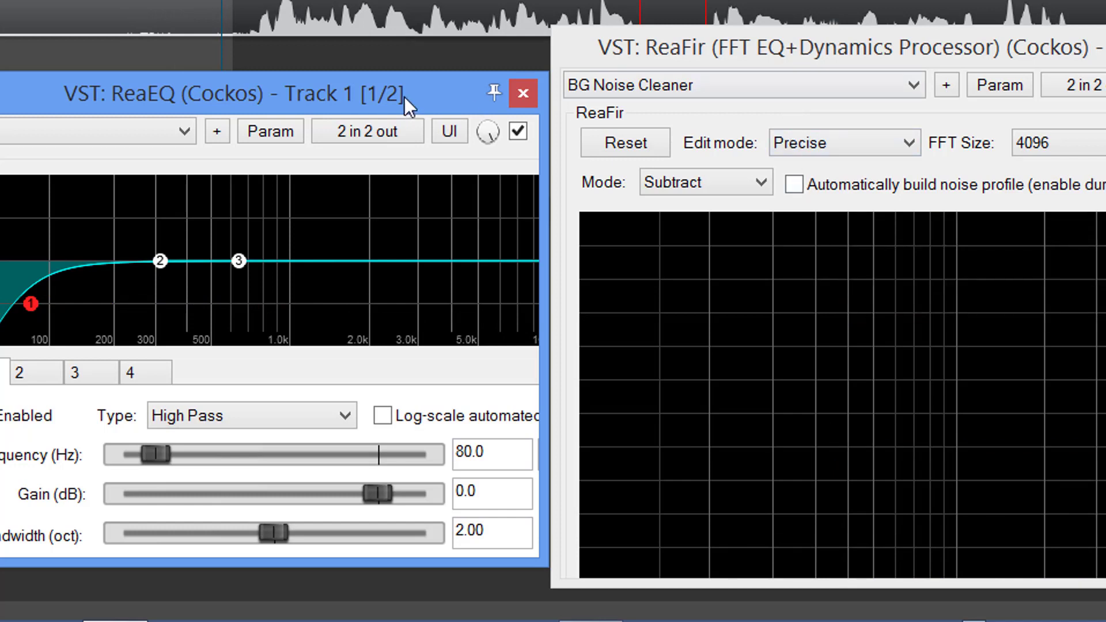
- Build ReaFir's noise profile by playing the room tone, then close ReaFir and ReaEQ
click(807, 185)
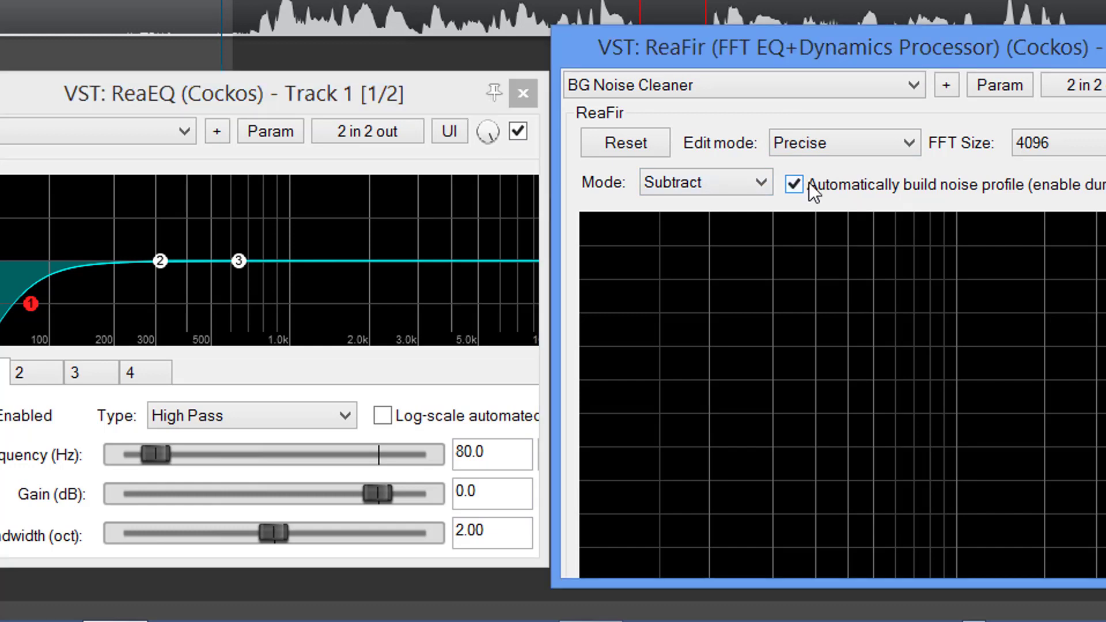
key(space)
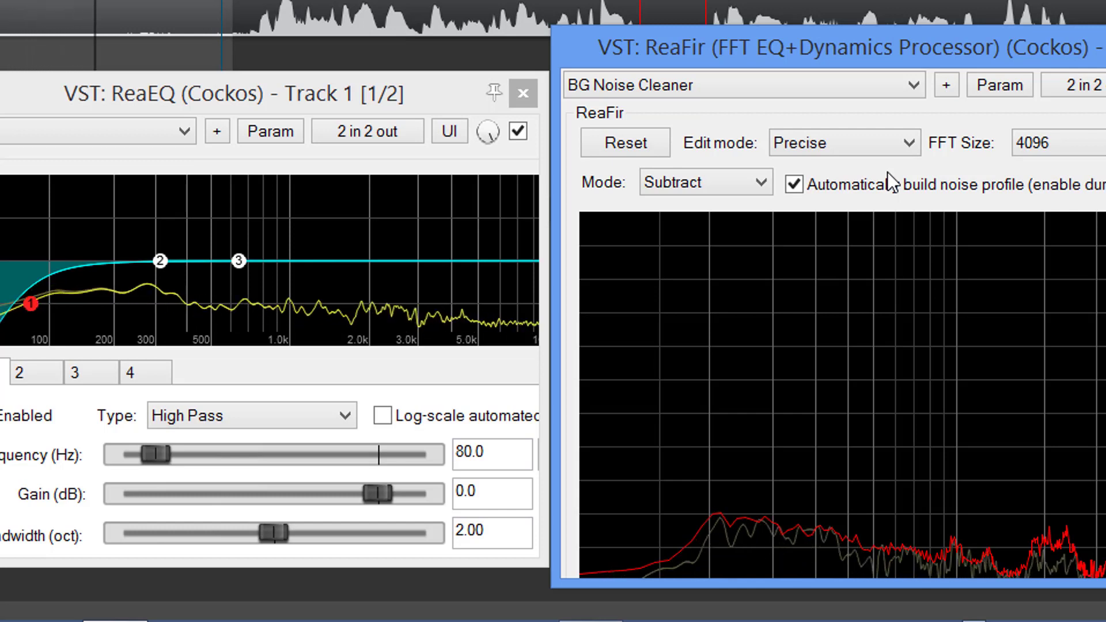
key(space)
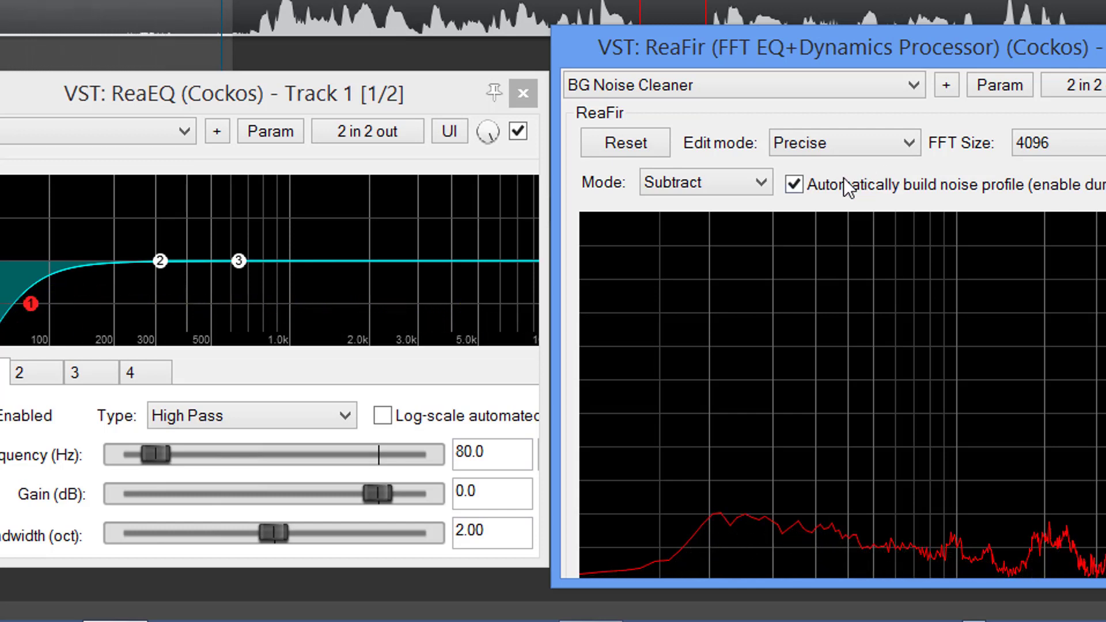
click(796, 184)
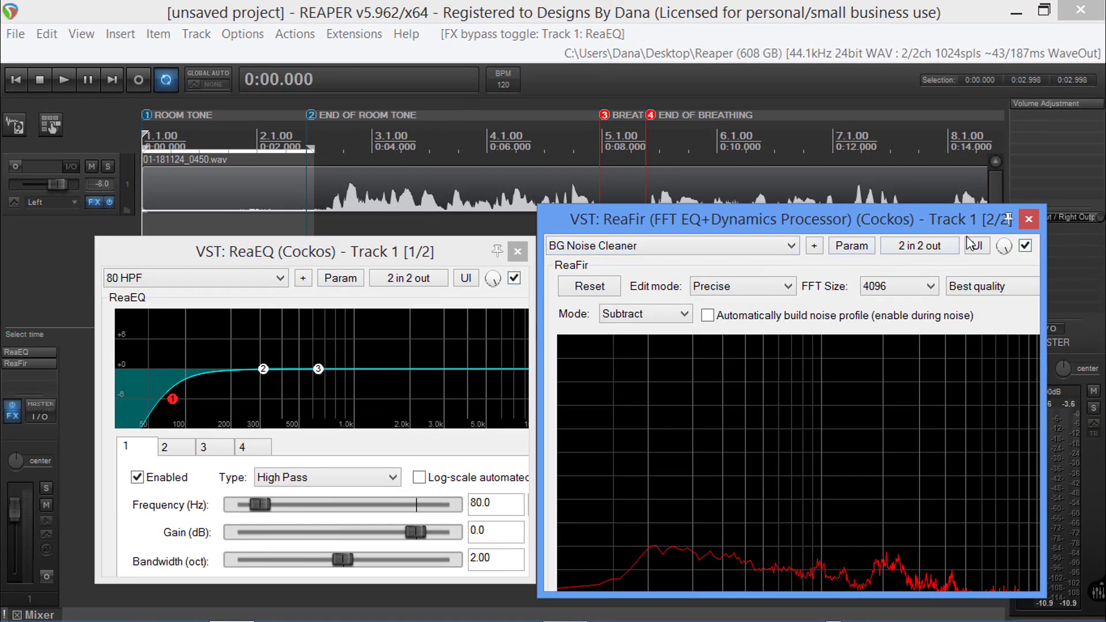
click(1028, 220)
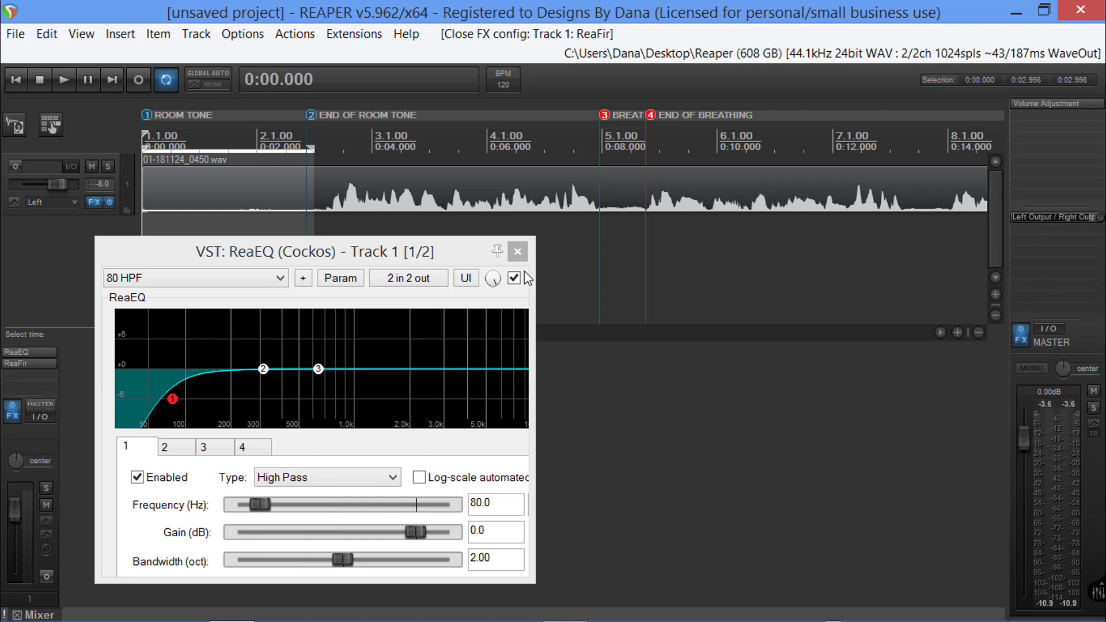
click(517, 252)
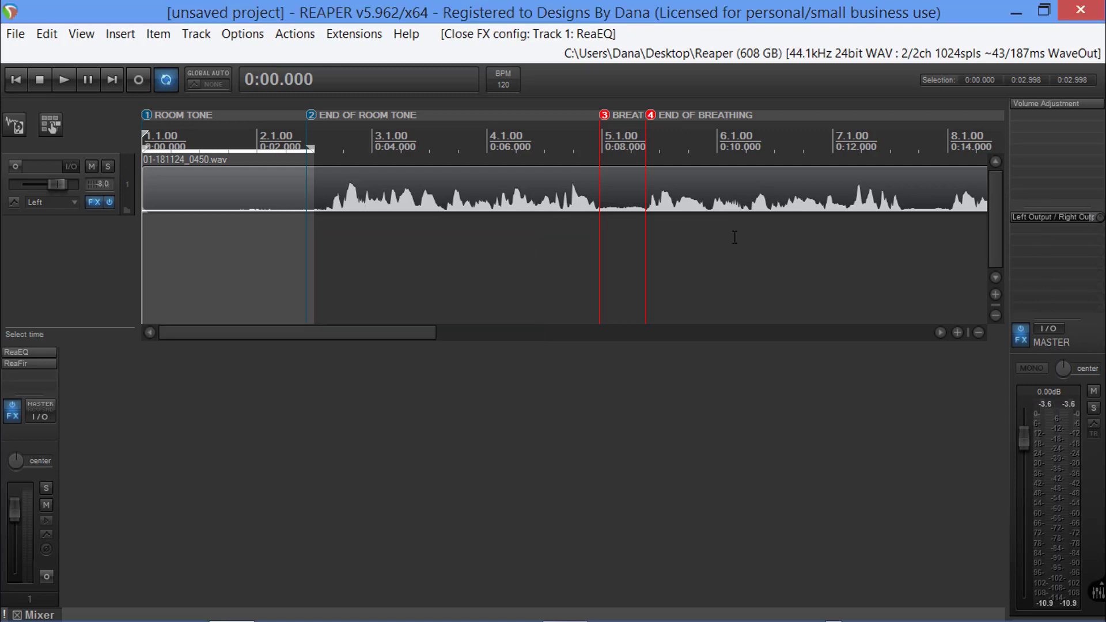
- Add JS Audio Statistics to the master track
double_click(1030, 116)
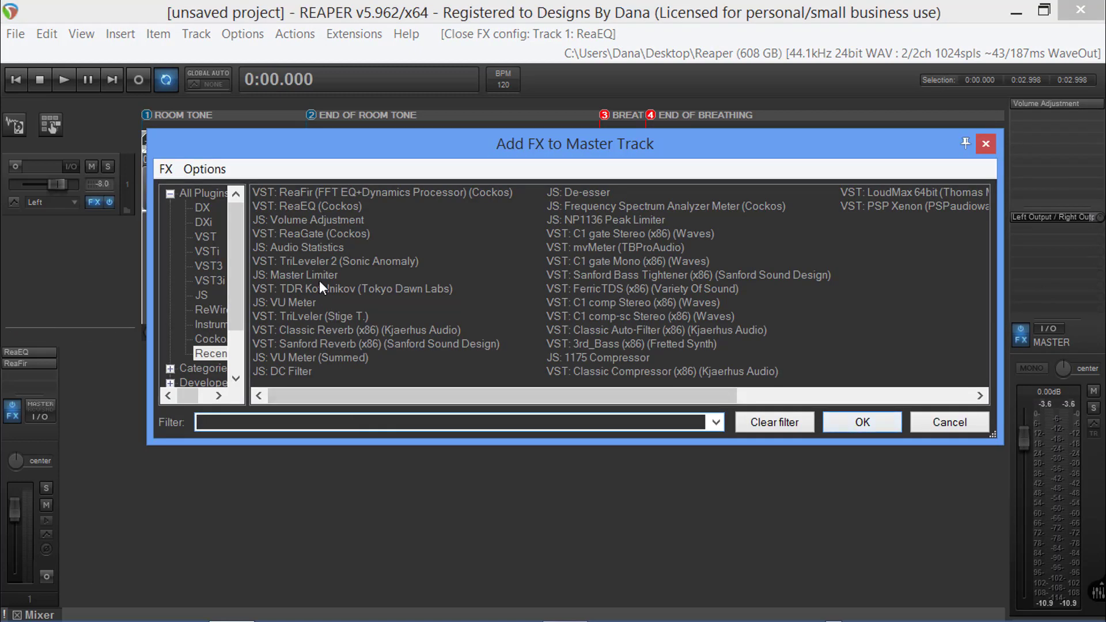
double_click(312, 249)
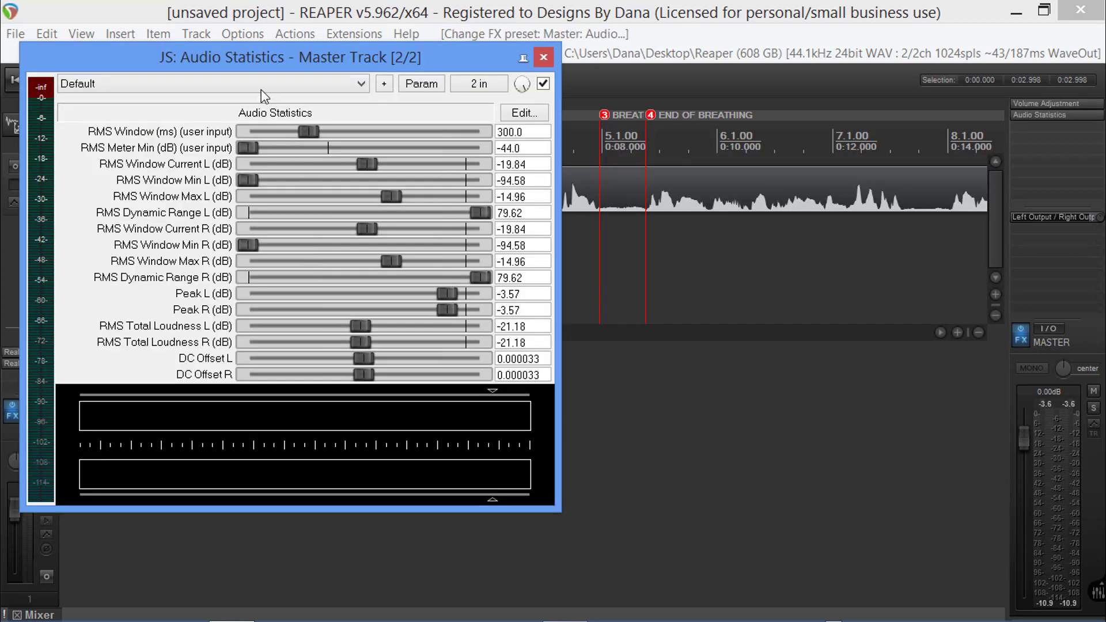
drag(251, 66, 492, 192)
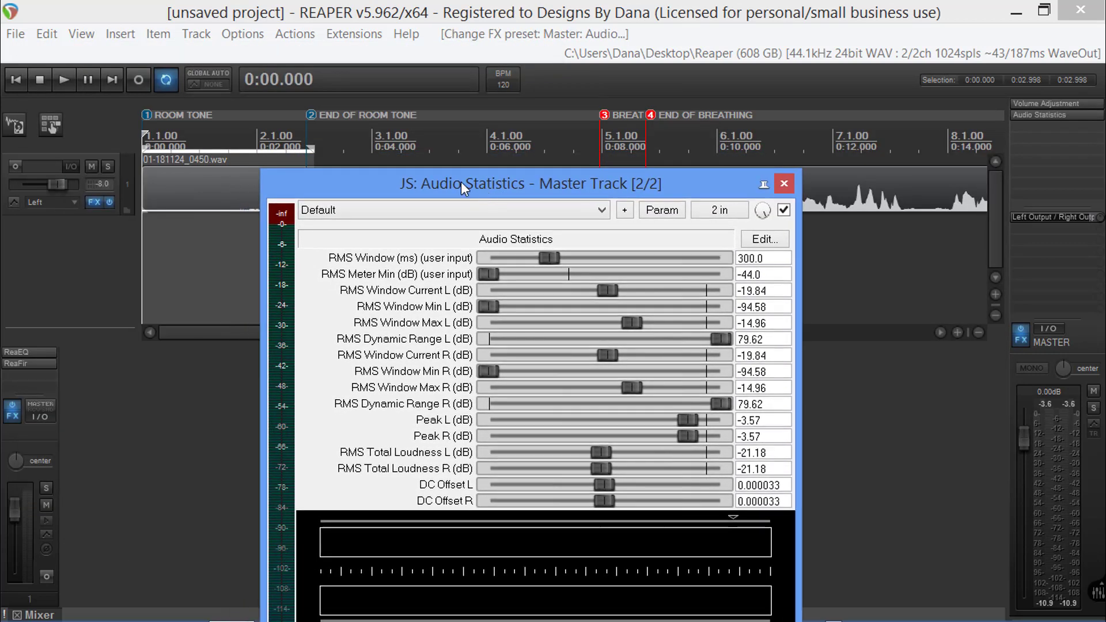
- Compare room-tone RMS with track FX toggled (about -62.7 vs -74.3 dB), then re-enable master FX
click(11, 408)
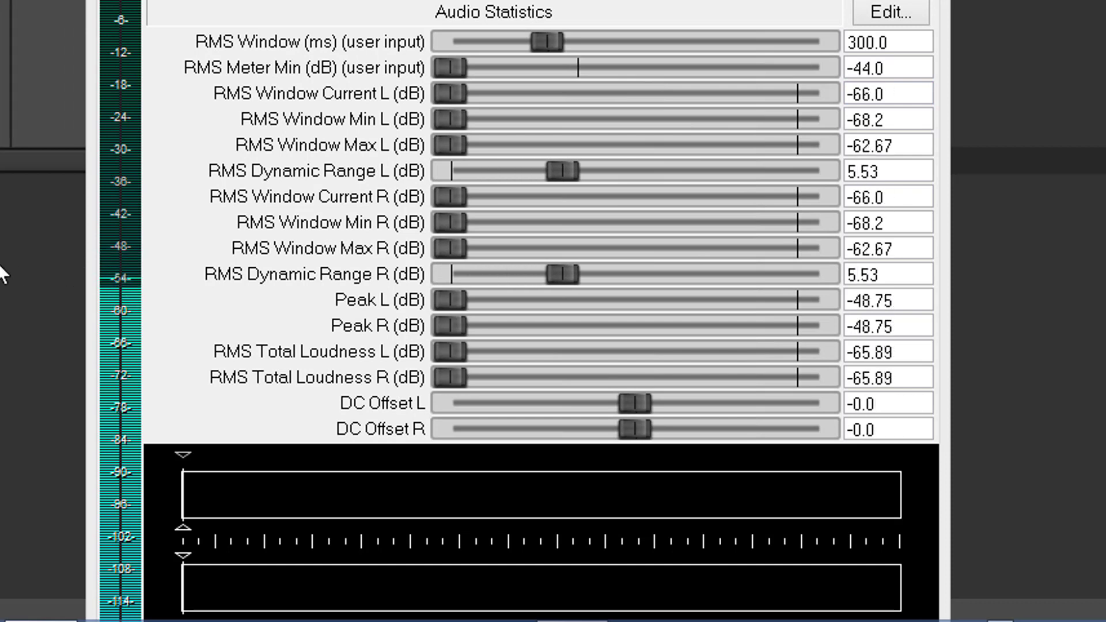
click(890, 120)
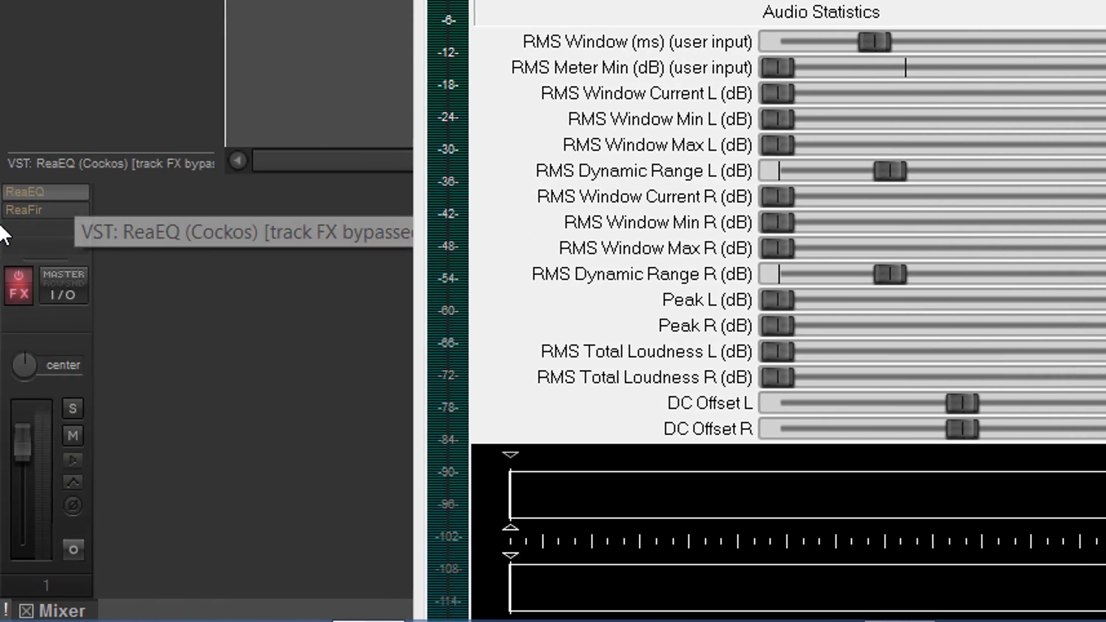
click(16, 278)
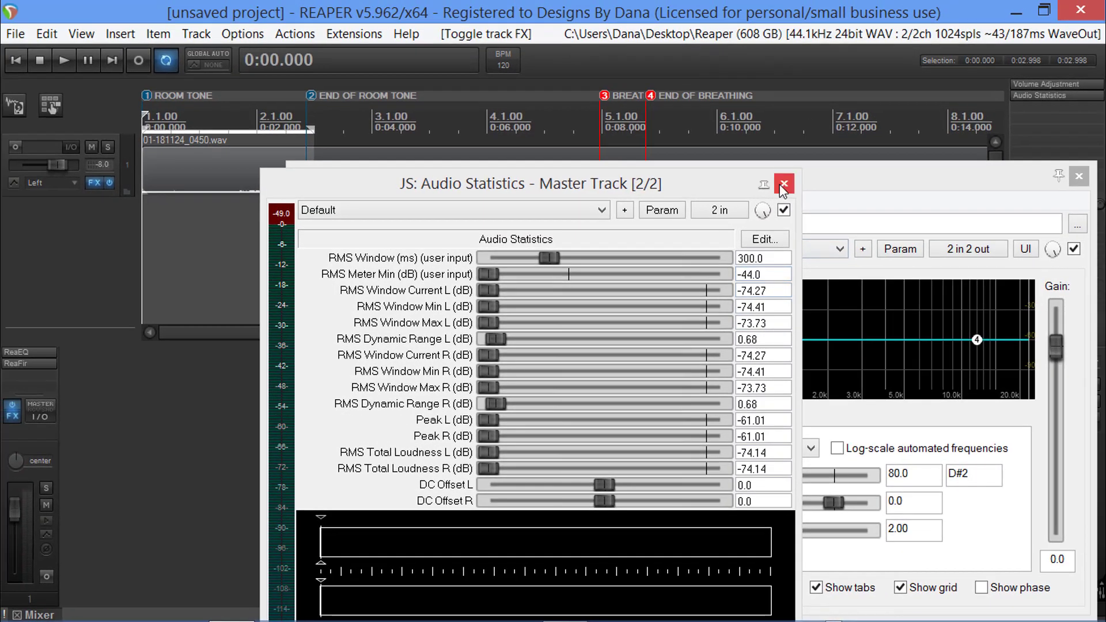
- Close Audio Statistics and Track 1 FX, then time-select the breath from 0:08.079 to END OF BREATHING
click(784, 184)
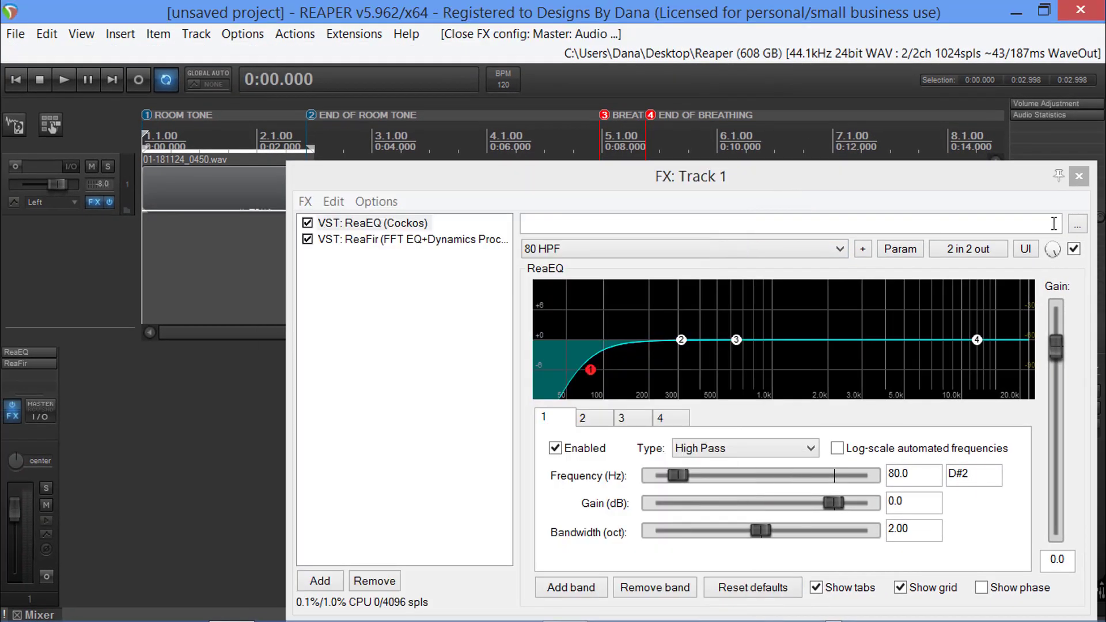
click(1080, 176)
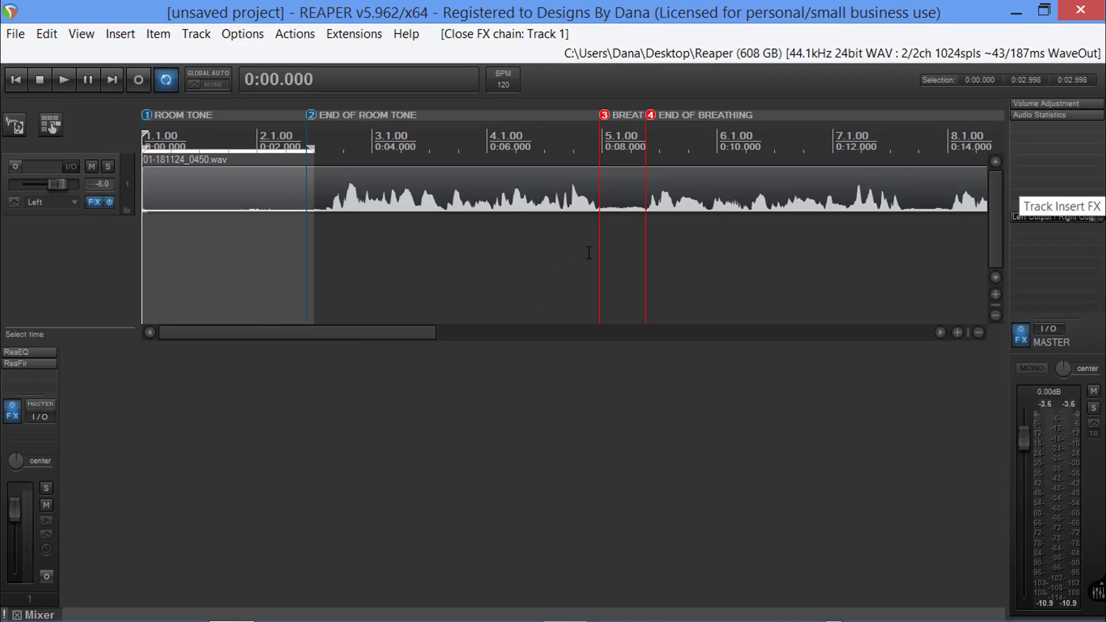
scroll(618, 149, up, 1)
scroll(676, 173, up, 1)
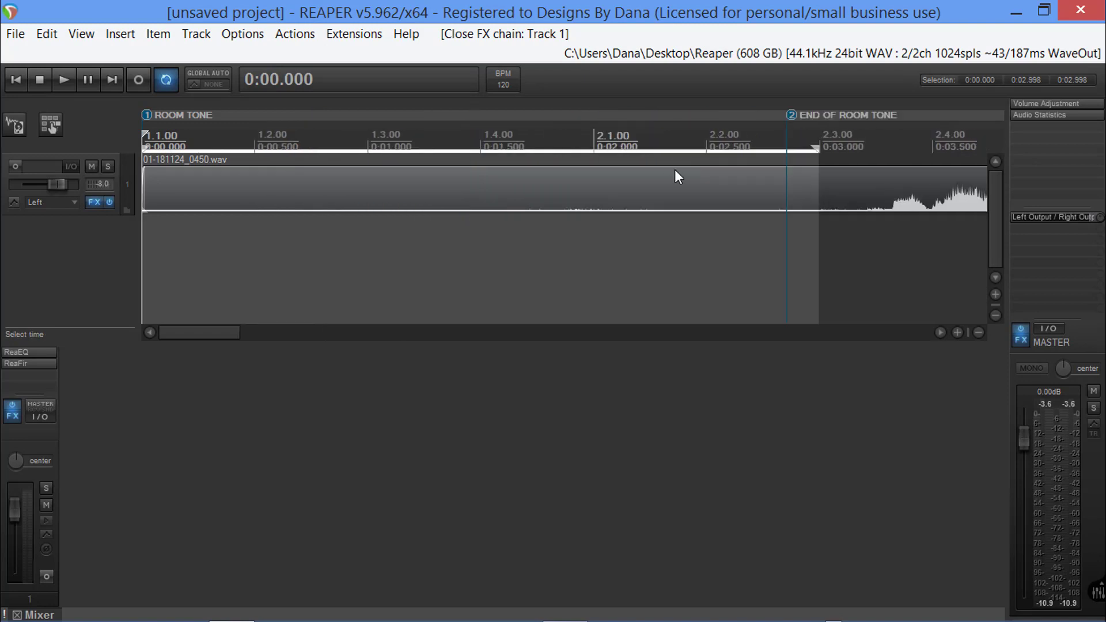
scroll(669, 196, down, 2)
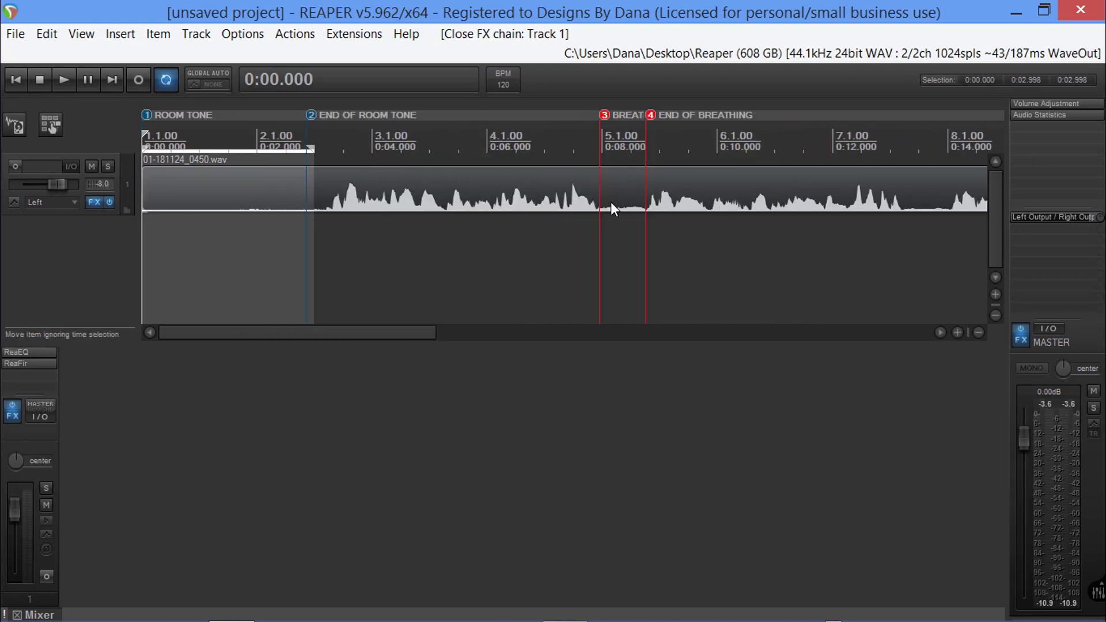
click(607, 209)
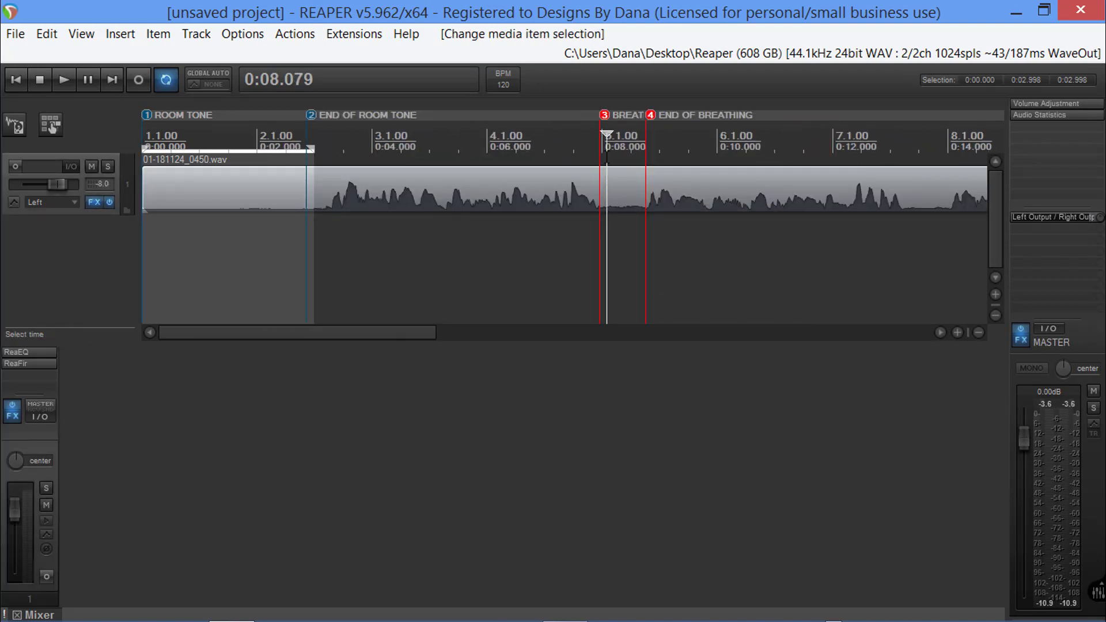
drag(599, 149, 646, 164)
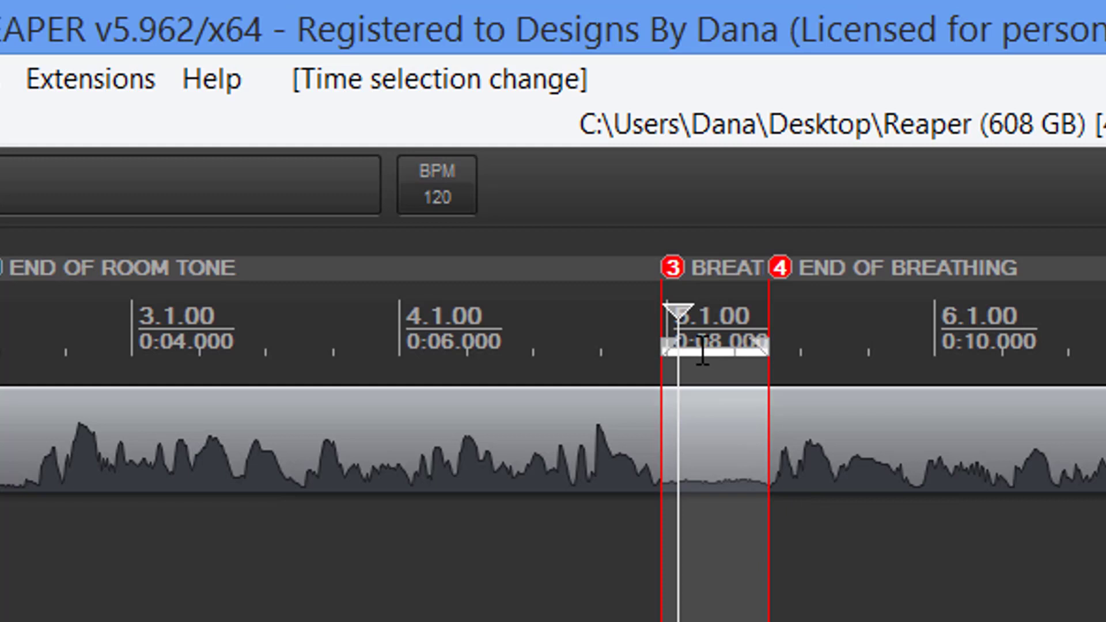
drag(661, 342, 678, 345)
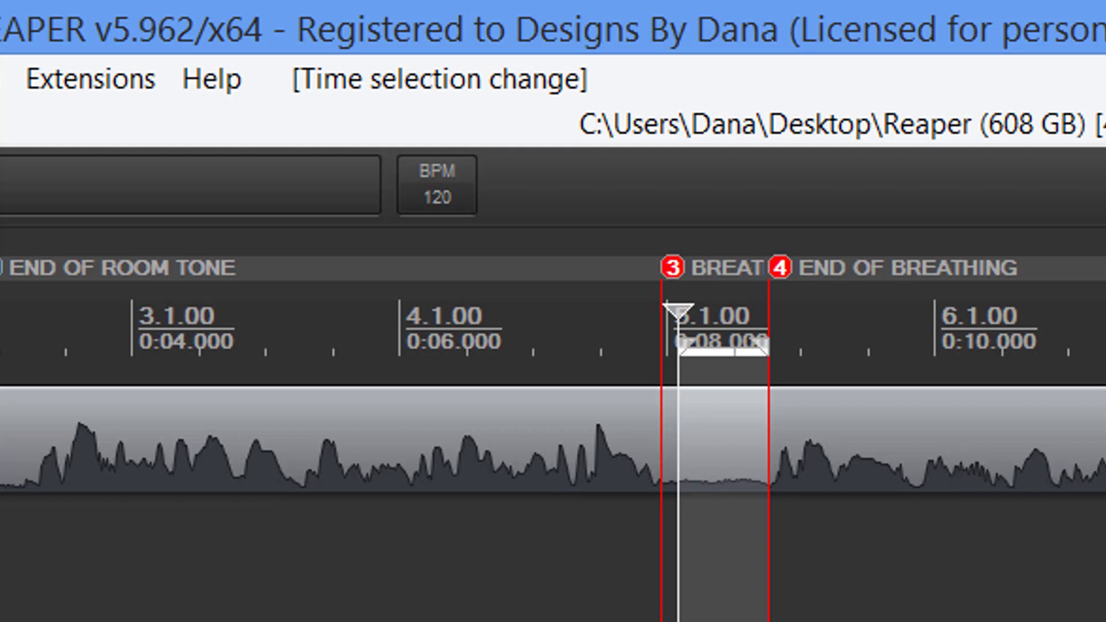
- Insert ReaGate on the master track's effect chain
click(973, 302)
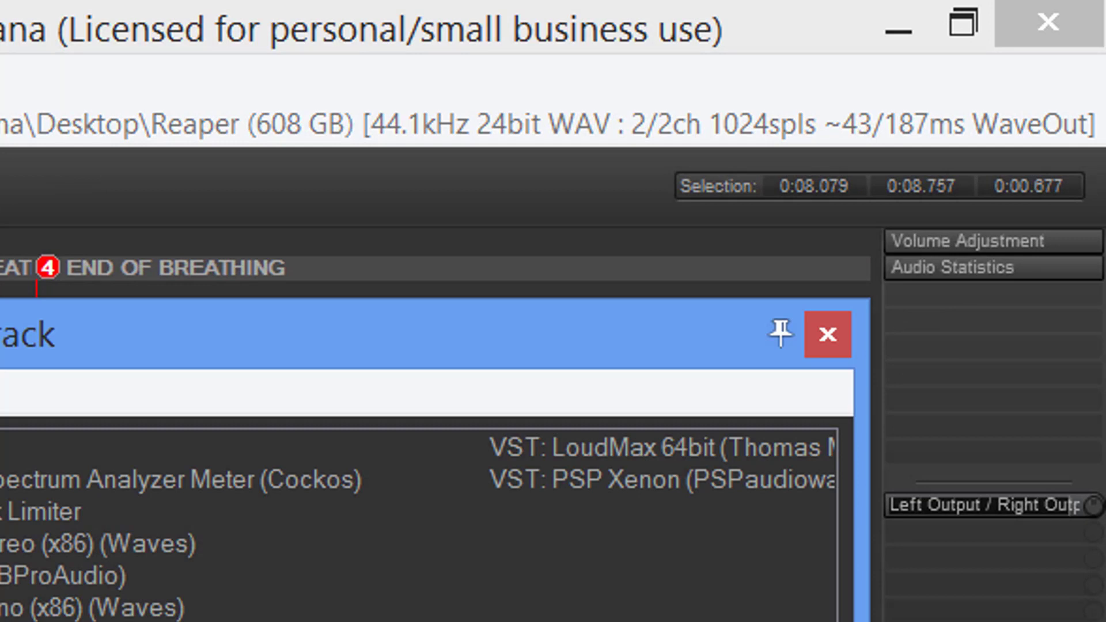
key(Return)
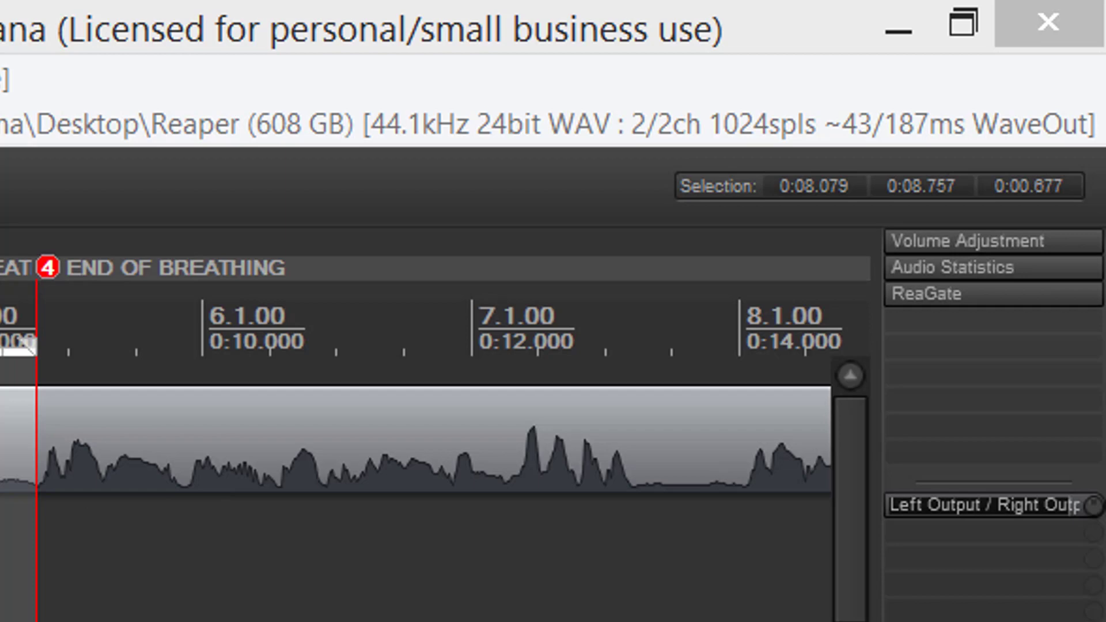
drag(5, 506, 20, 594)
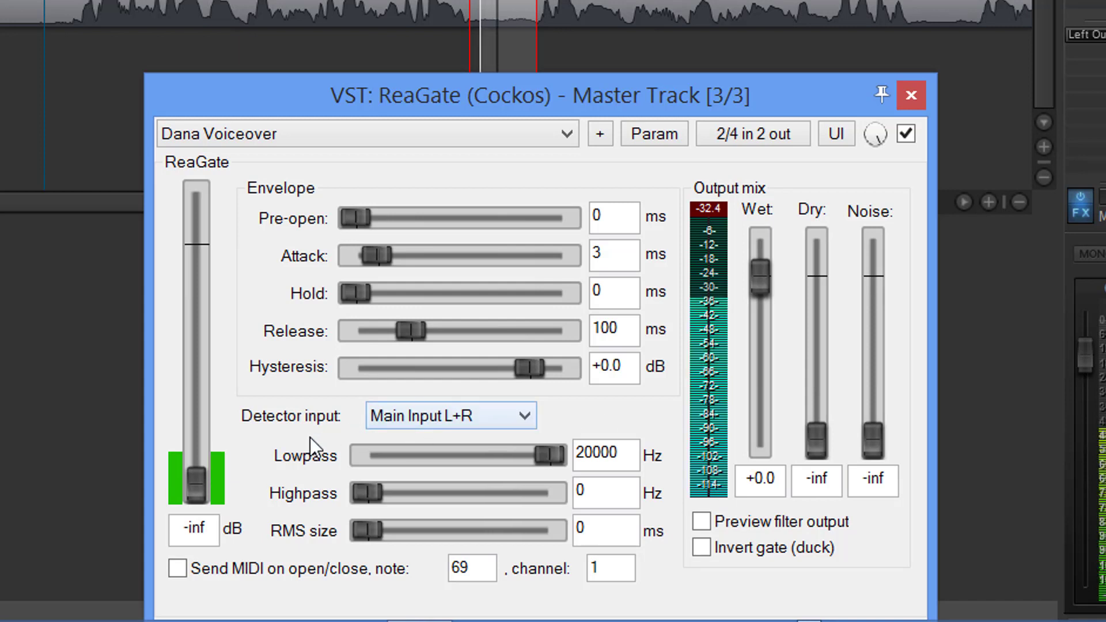
- Raise the ReaGate threshold from -inf, settling on -32 dB after trying -35 and -33
drag(198, 483, 203, 444)
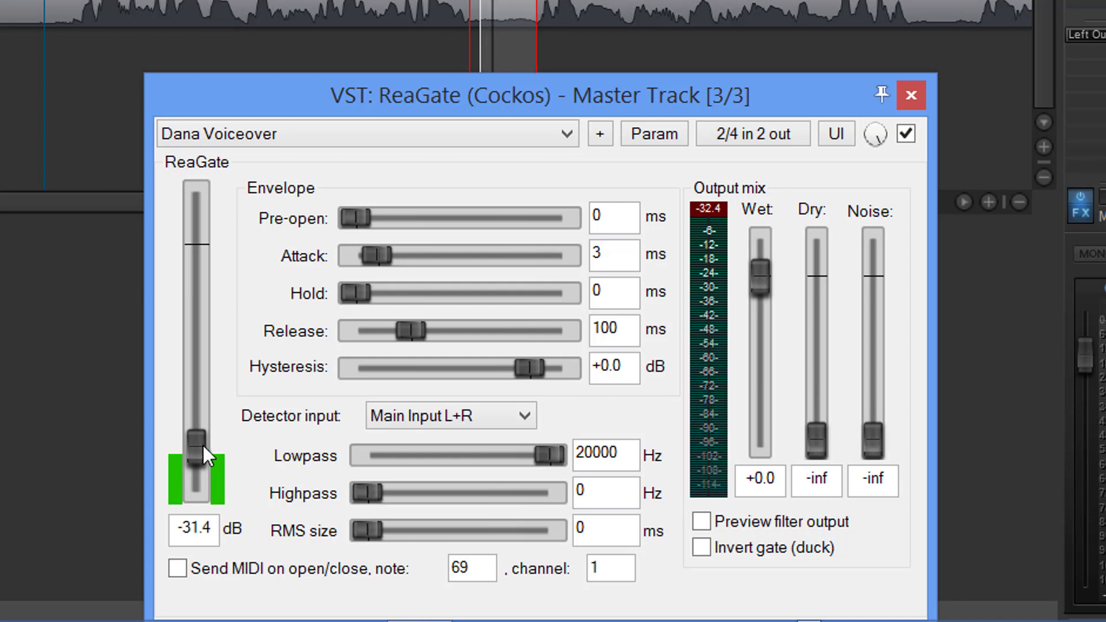
click(194, 529)
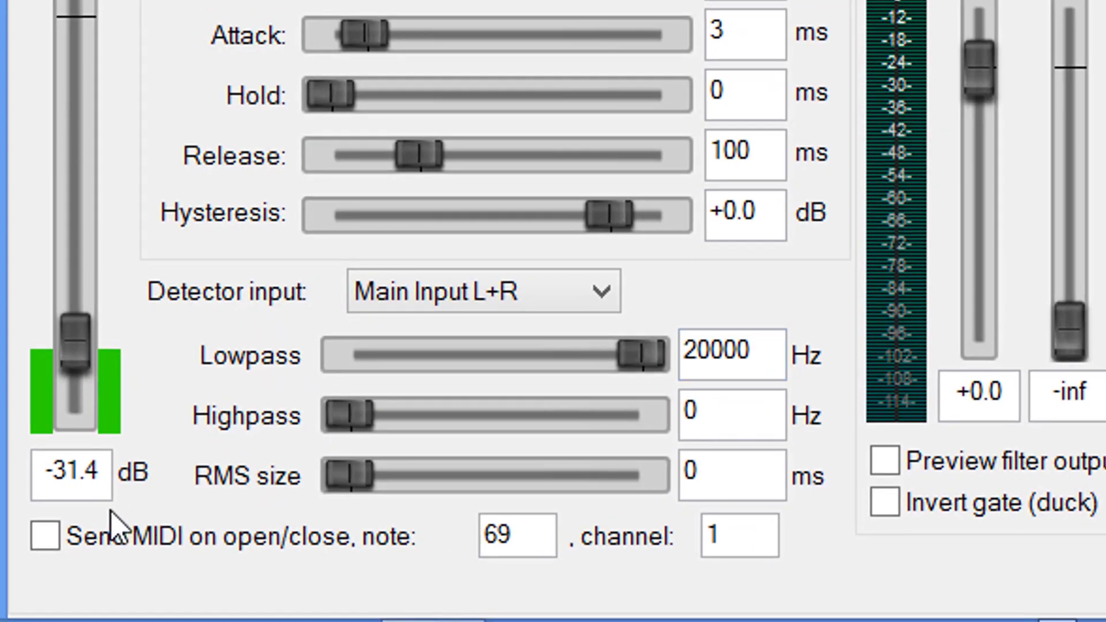
click(63, 471)
drag(53, 472, 99, 469)
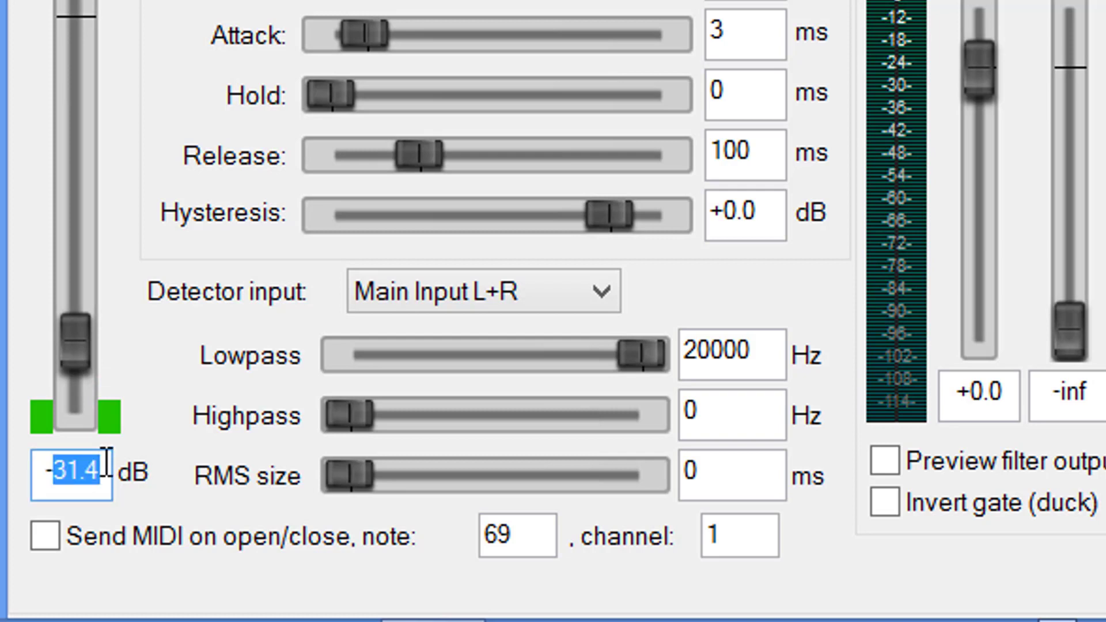
text(35)
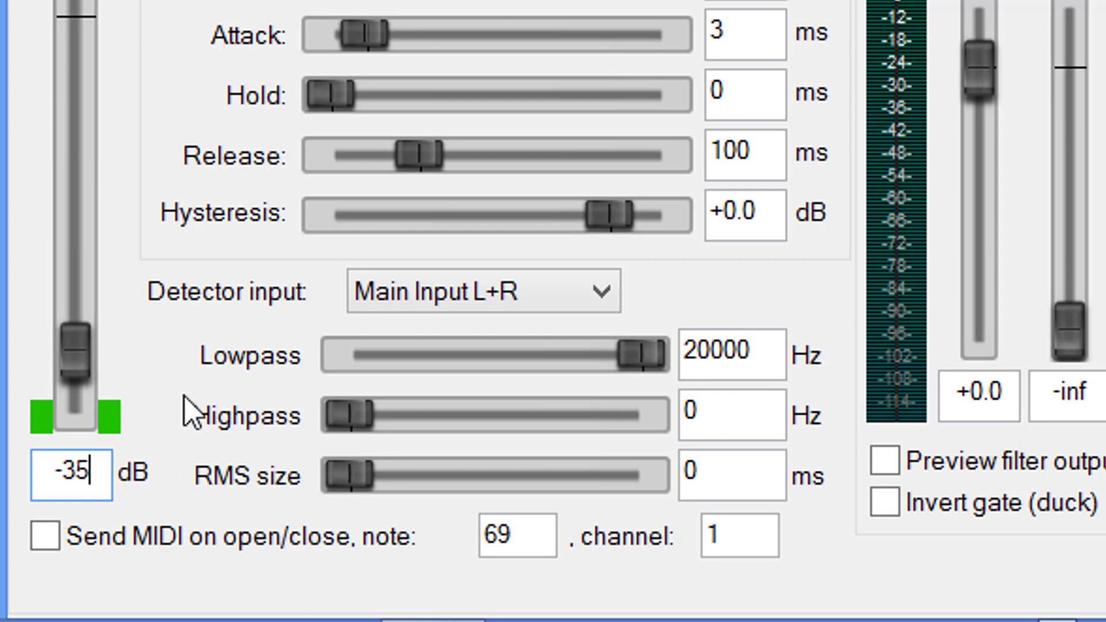
click(167, 406)
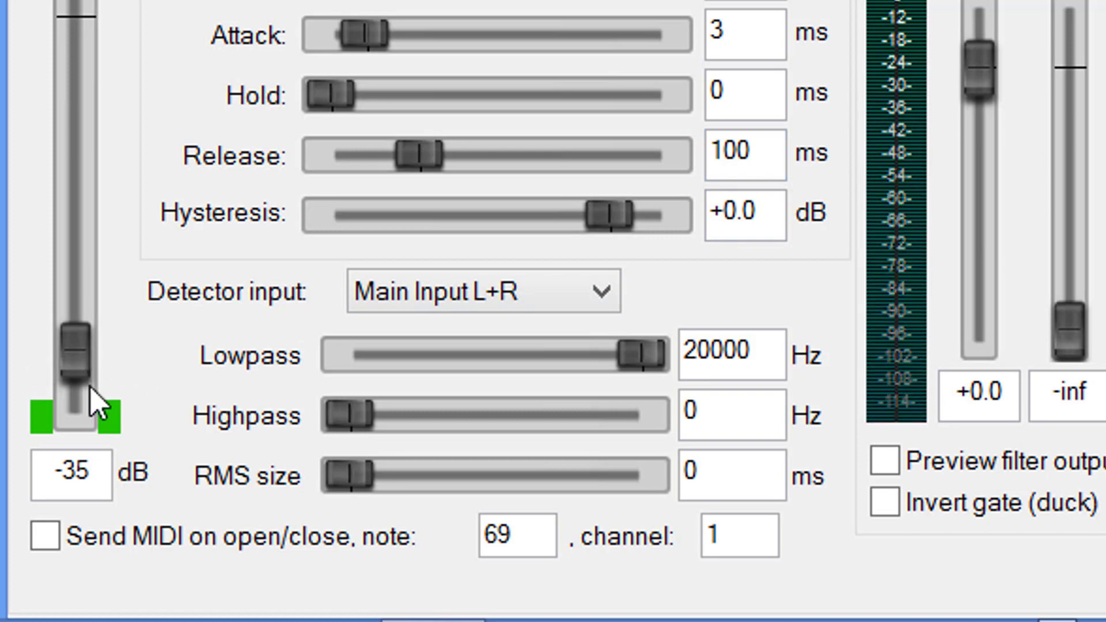
drag(81, 469, 113, 472)
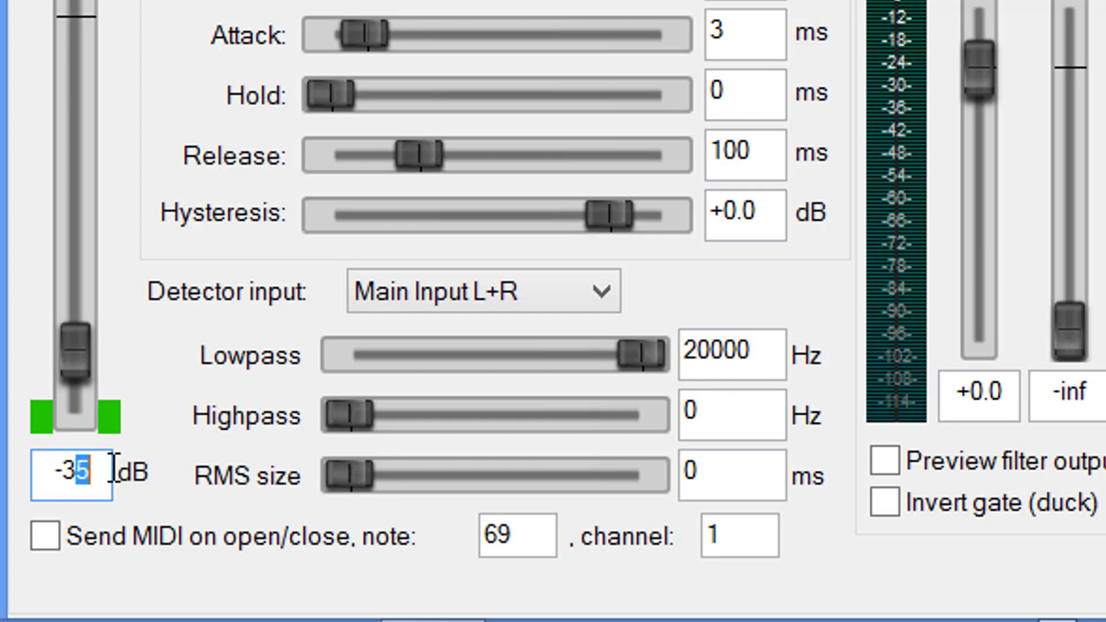
text(3)
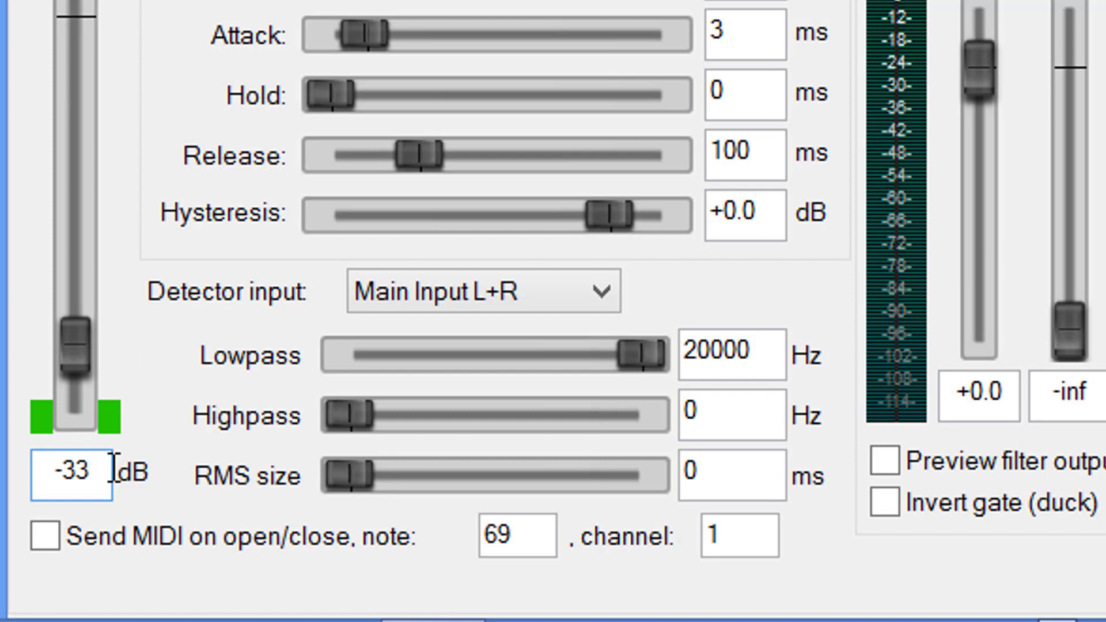
key(Return)
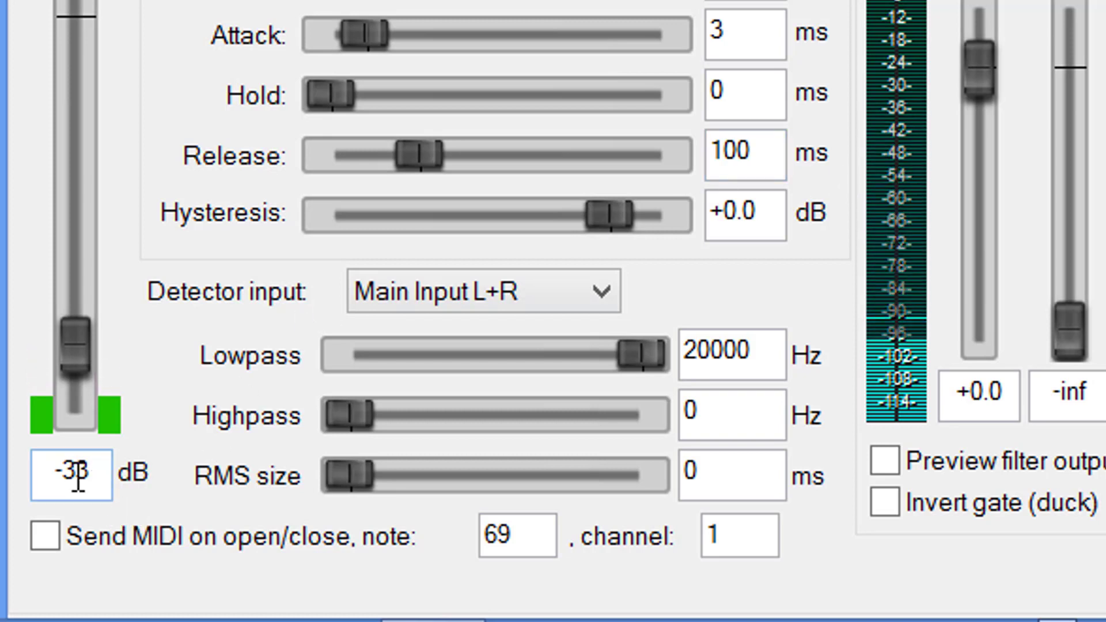
drag(77, 472, 88, 471)
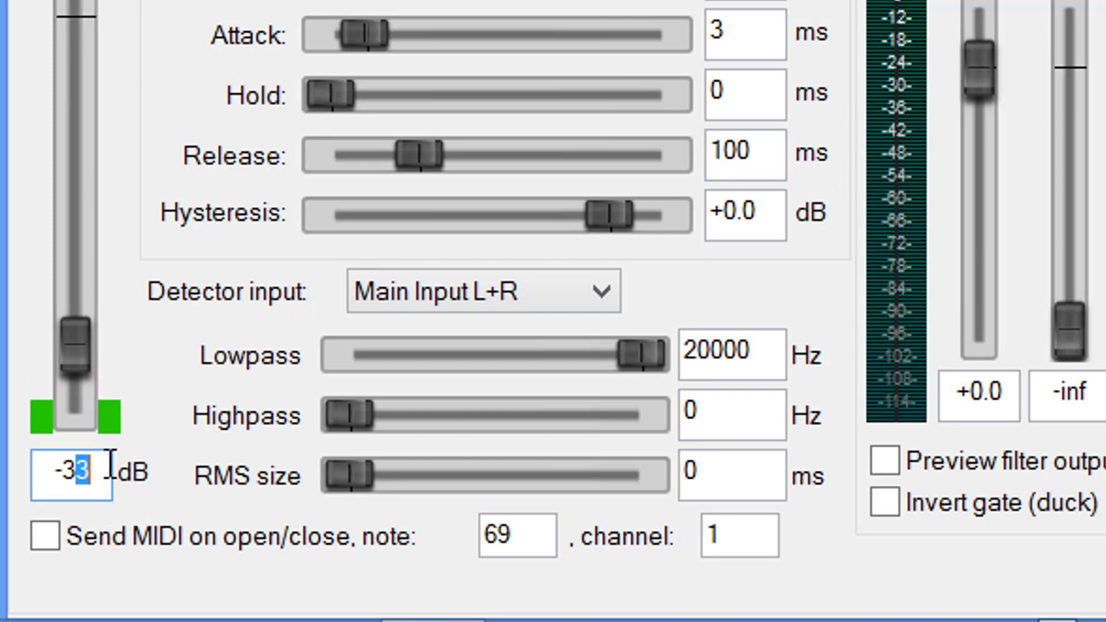
text(2)
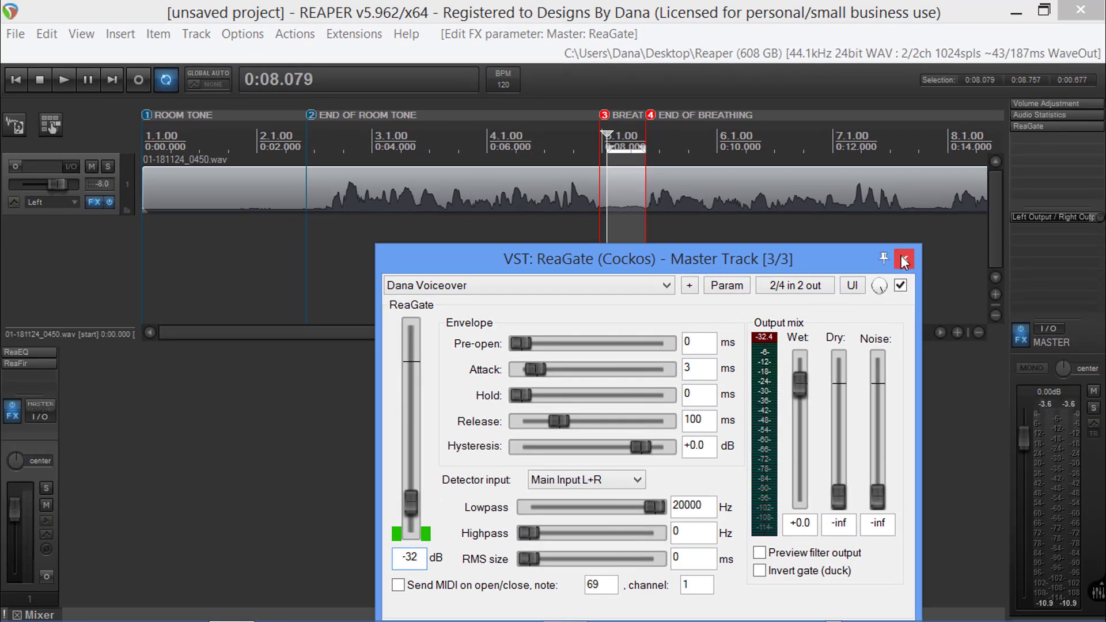
- Close ReaGate, reorder it before Audio Statistics, and reopen the statistics readout showing about -47.5 dB
click(902, 259)
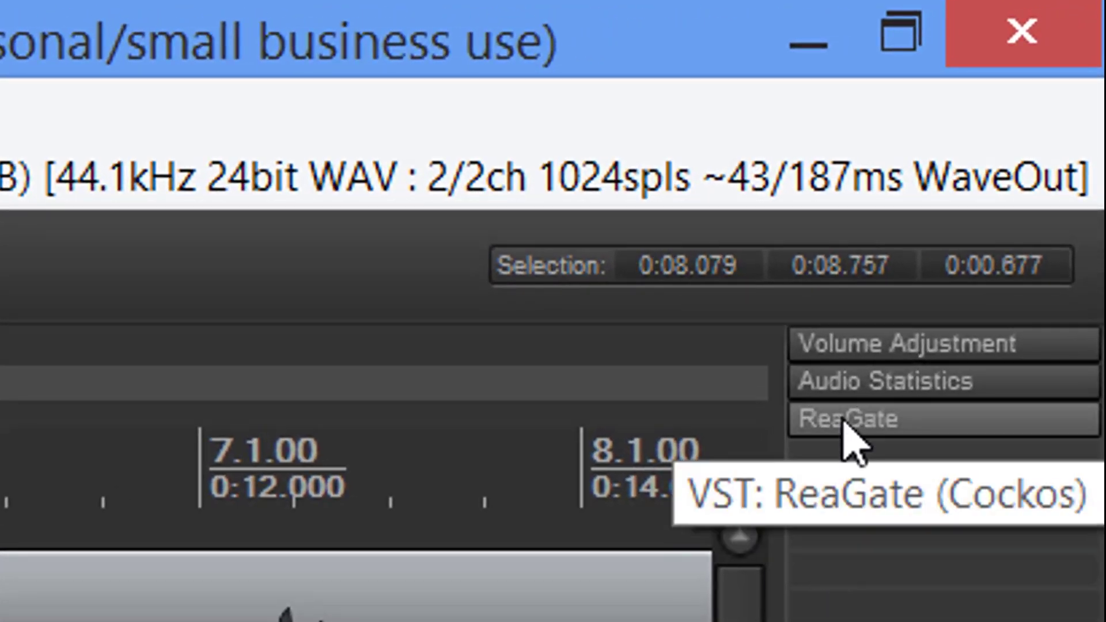
drag(847, 424, 847, 391)
double_click(871, 371)
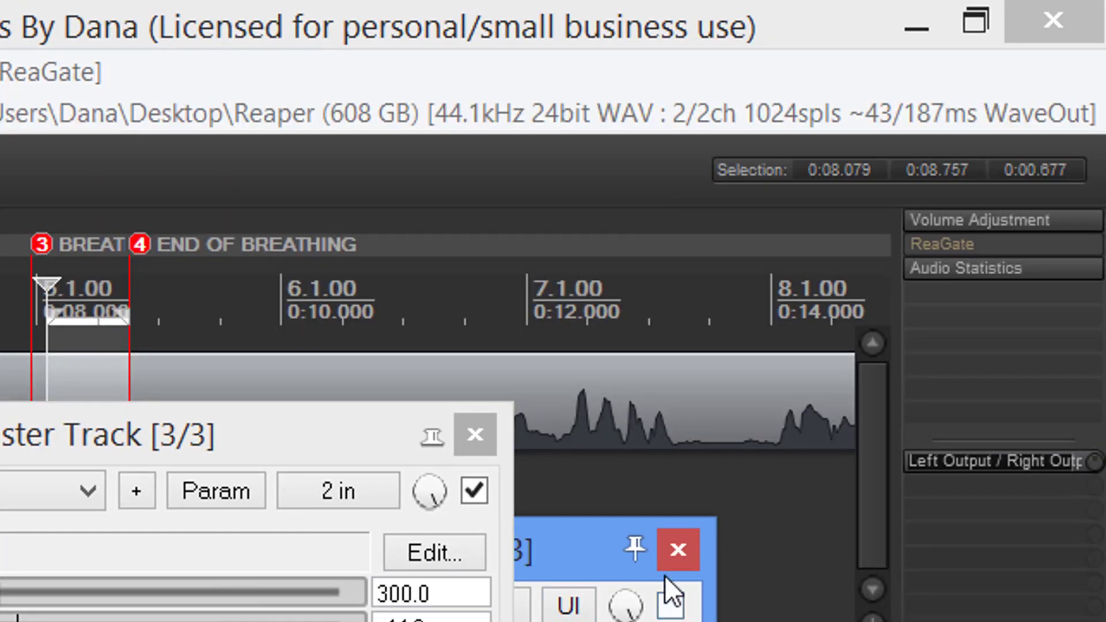
- Close the leftover ReaGate window, return to 0:00.000 and zoom out, with the gated breath reading -317.95 dB RMS
click(667, 568)
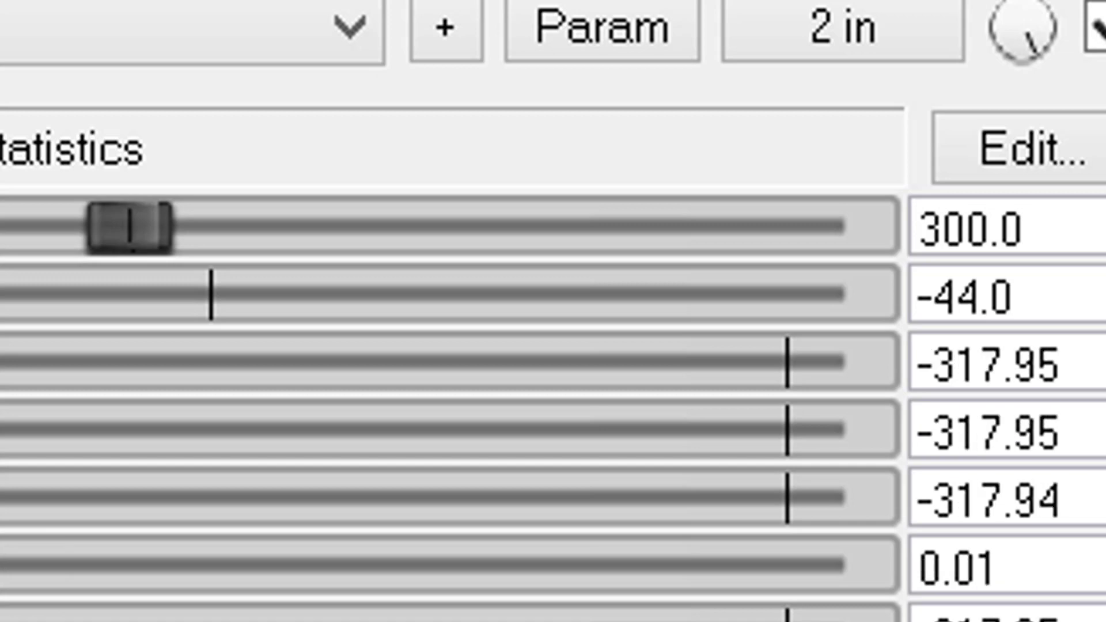
click(948, 382)
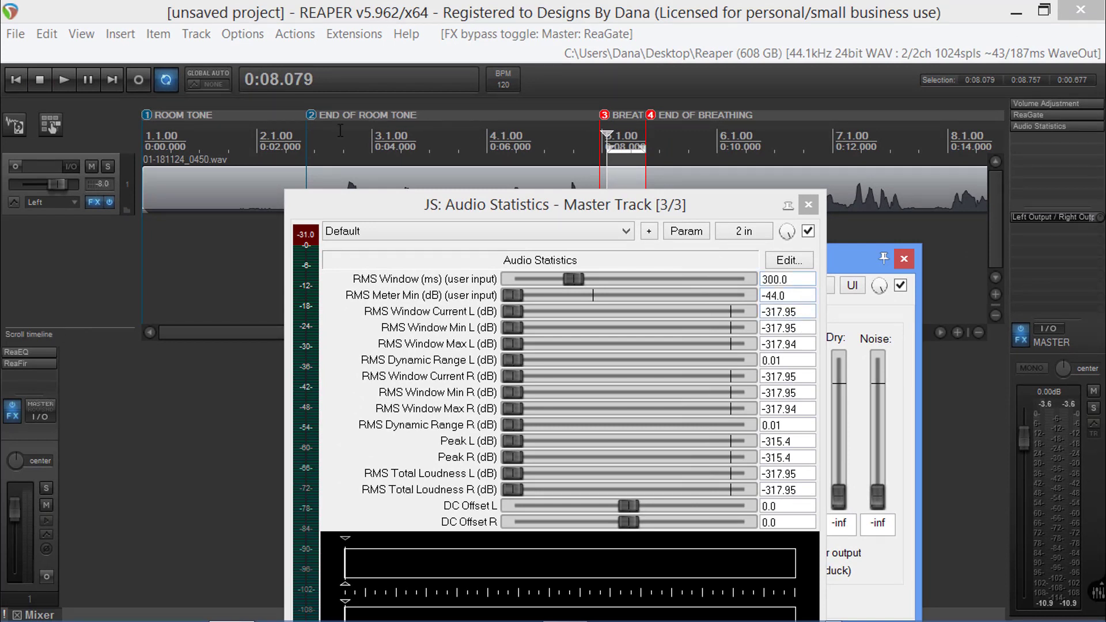
click(167, 84)
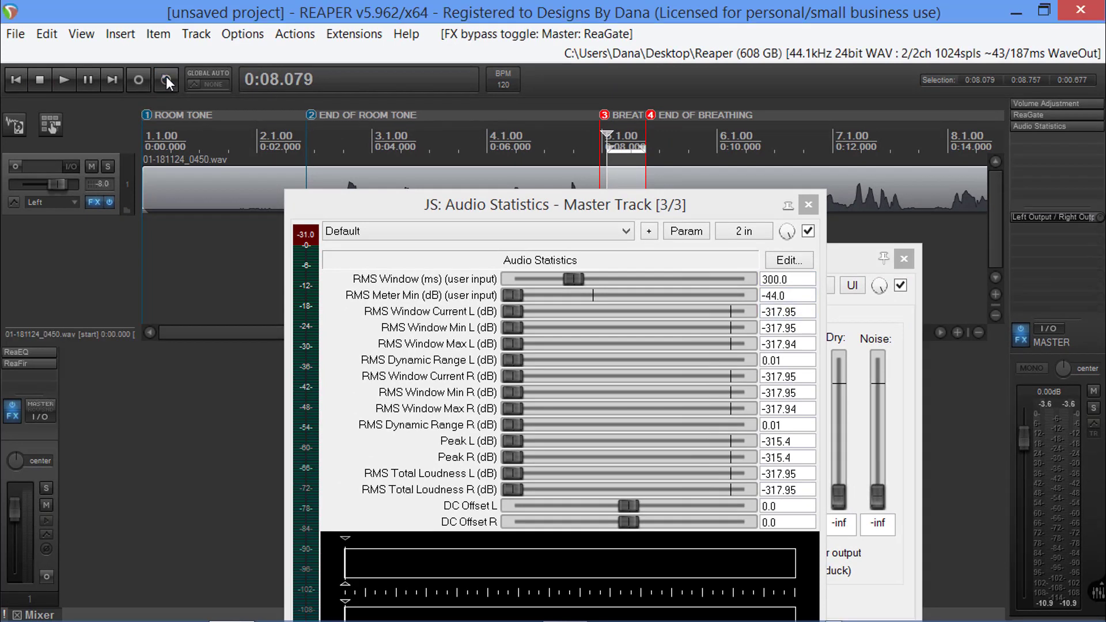
click(16, 81)
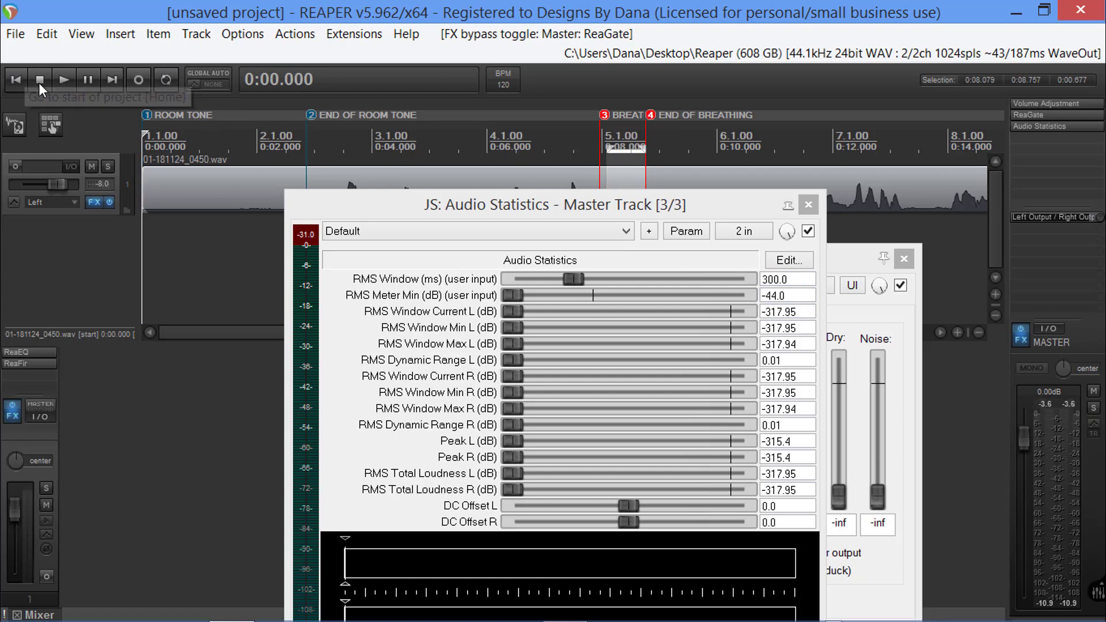
scroll(265, 148, down, 4)
scroll(265, 148, down, 1)
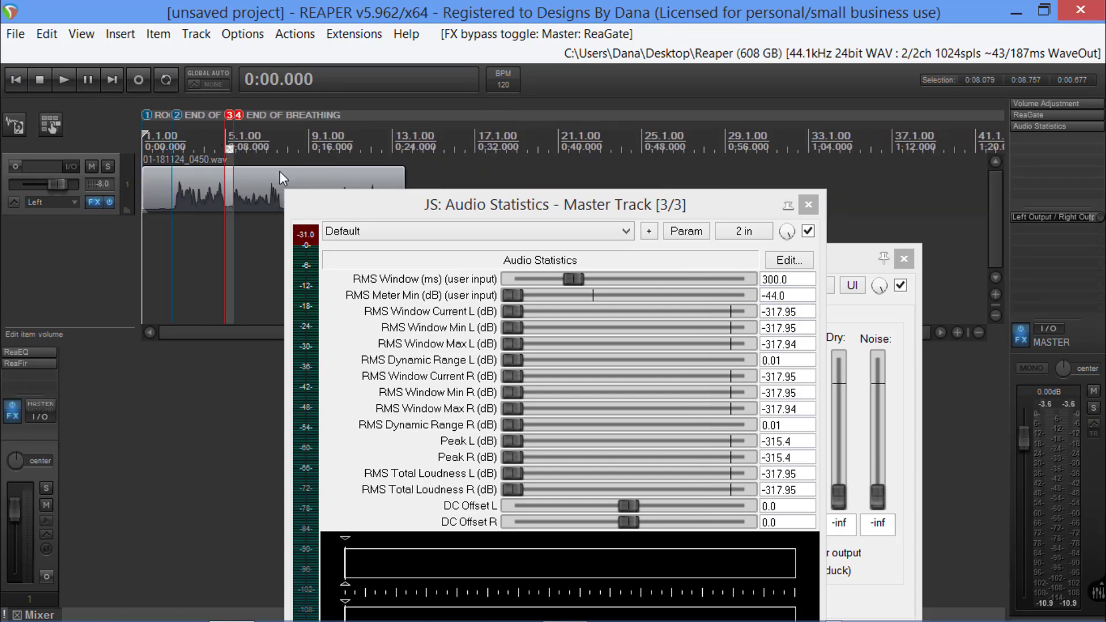
- Play the whole voiceover through, measuring a -3.51 dB peak and -23.78 dB total RMS loudness
drag(705, 211, 706, 143)
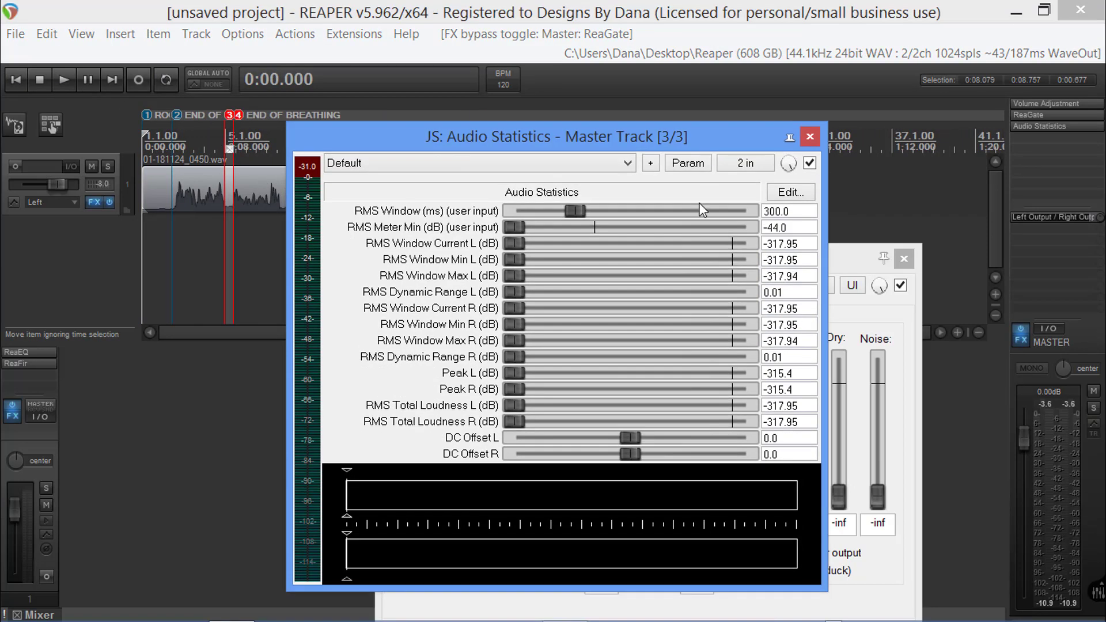
key(space)
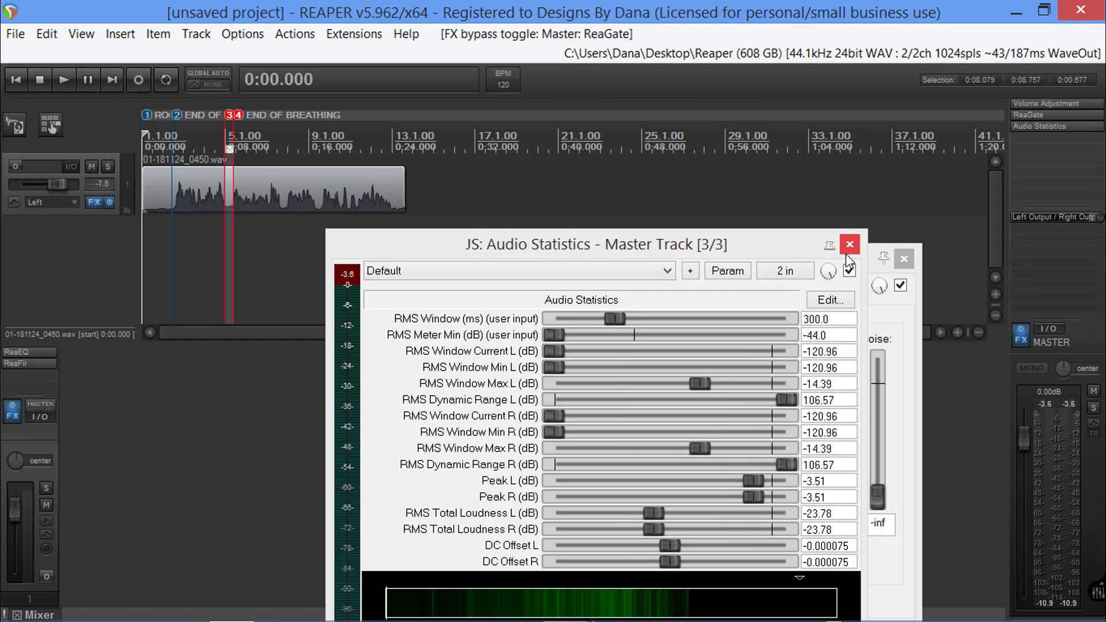
click(847, 252)
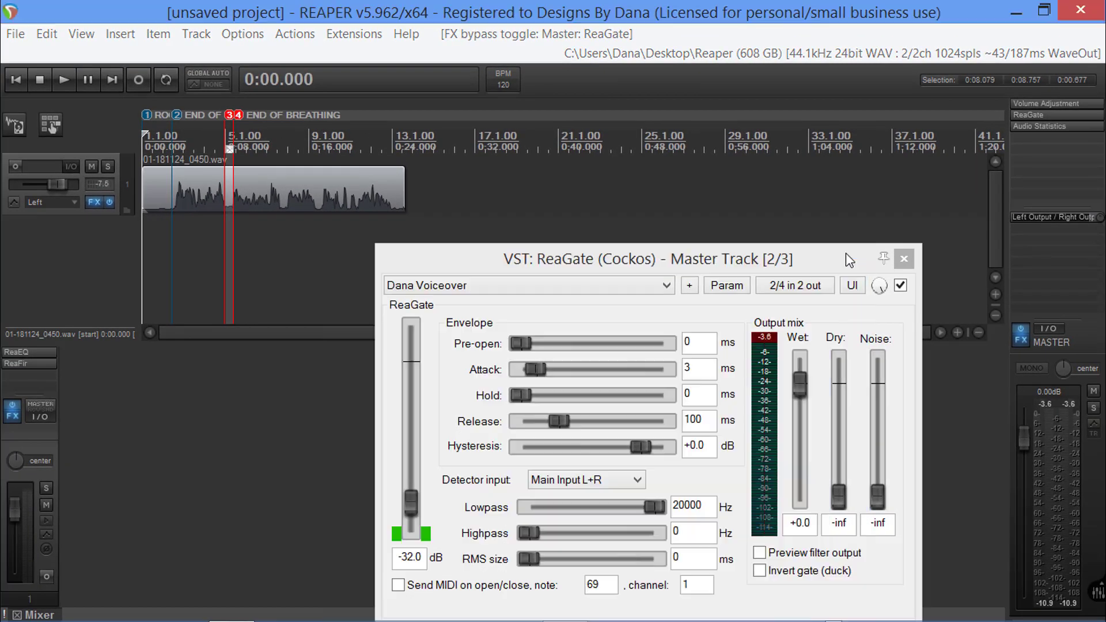
- Close the ReaGate window and bypass the master's Audio Statistics effect
click(903, 259)
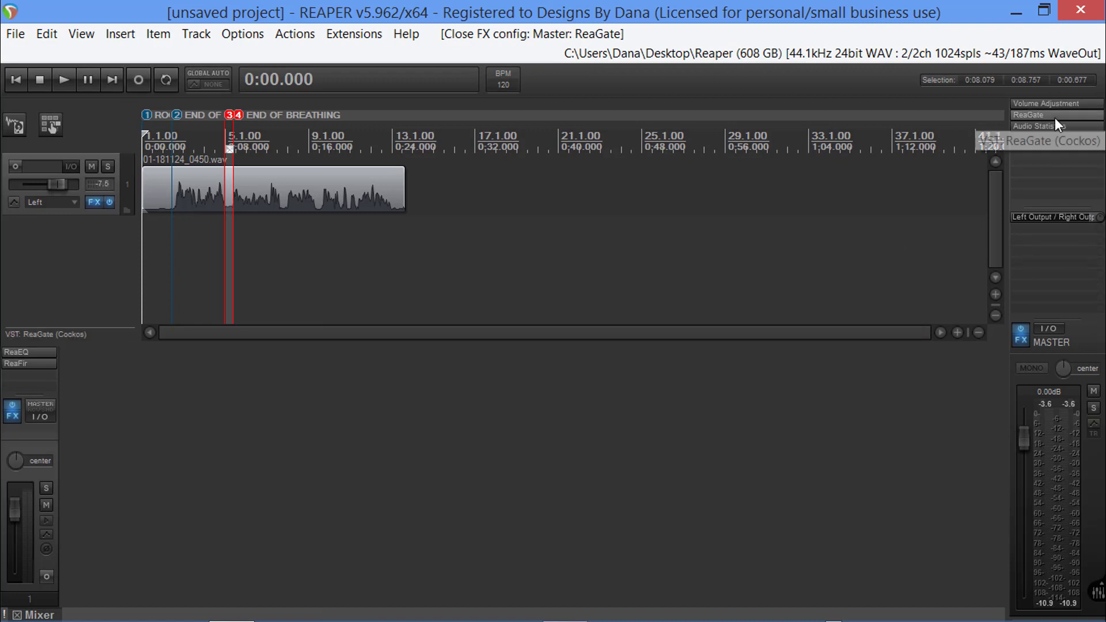
right_click(1042, 128)
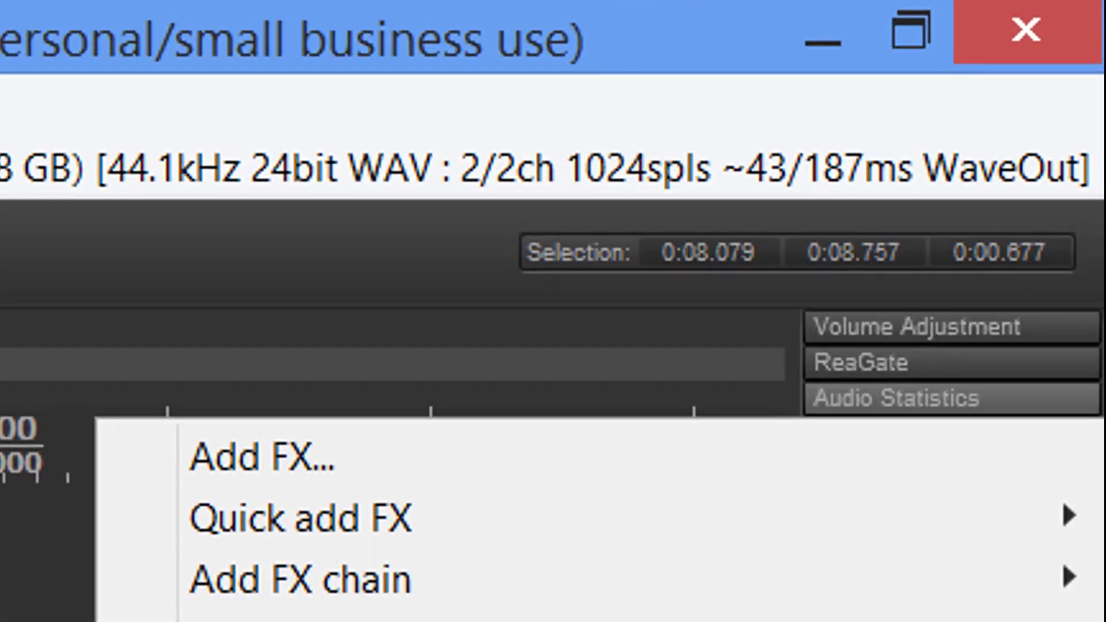
click(299, 621)
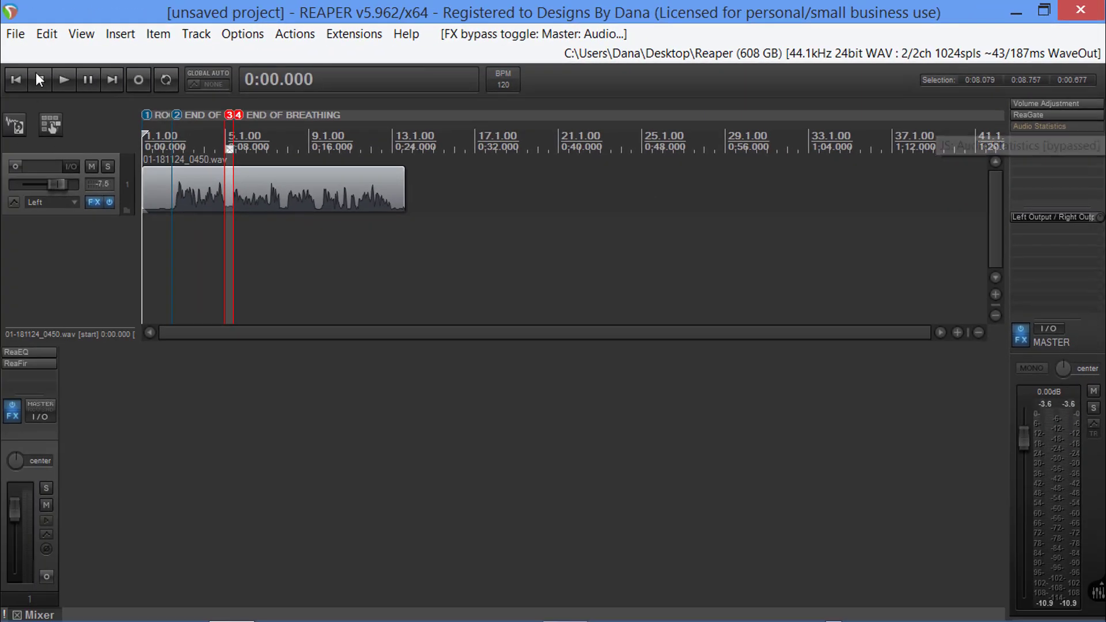
- In Render to File, rename the output to Breathing-Mastered.mp3 instead of overwriting Breathing.mp3
click(16, 33)
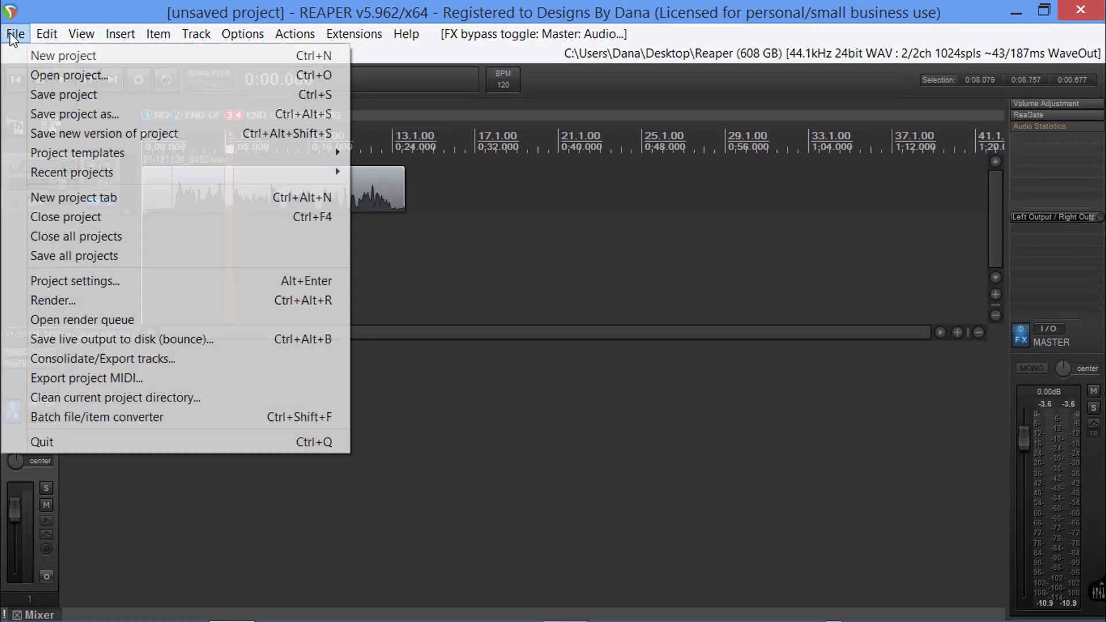
click(43, 308)
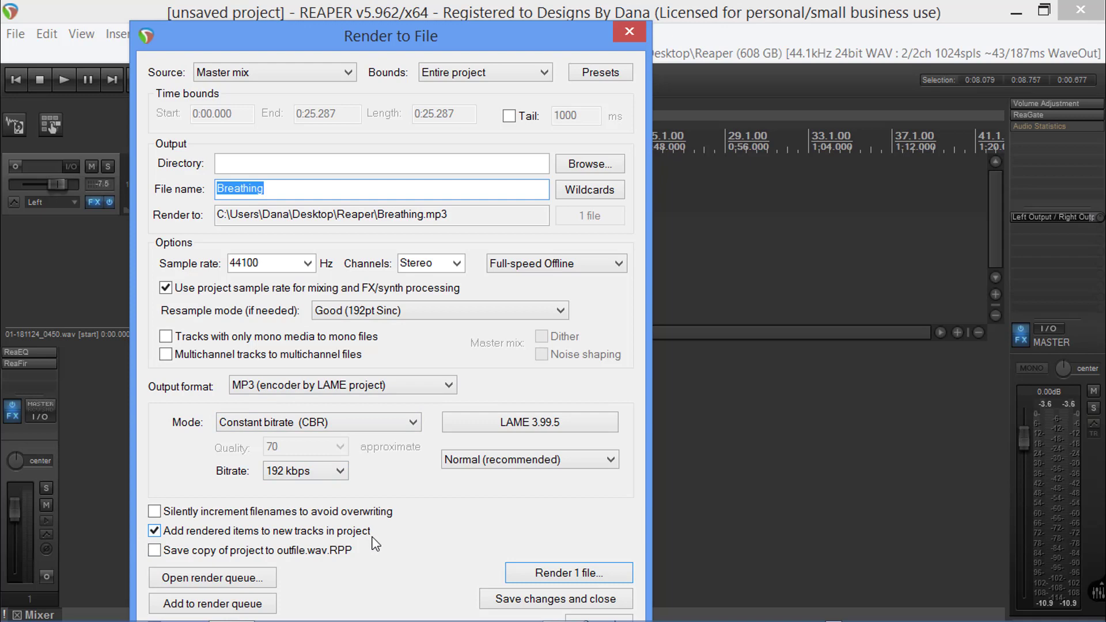
click(541, 575)
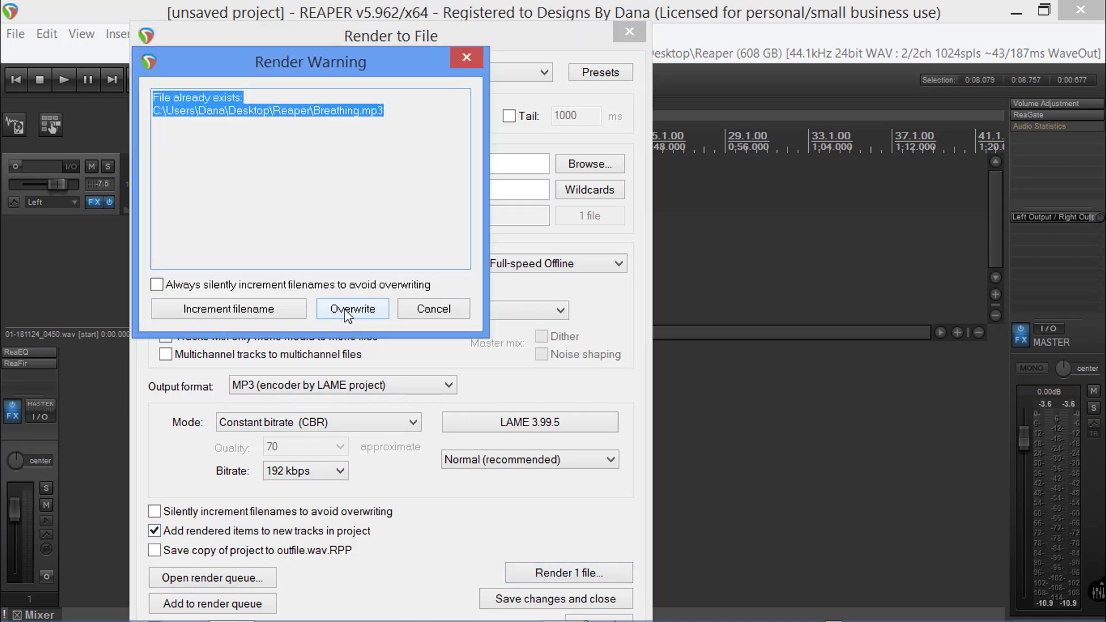
click(404, 317)
click(302, 193)
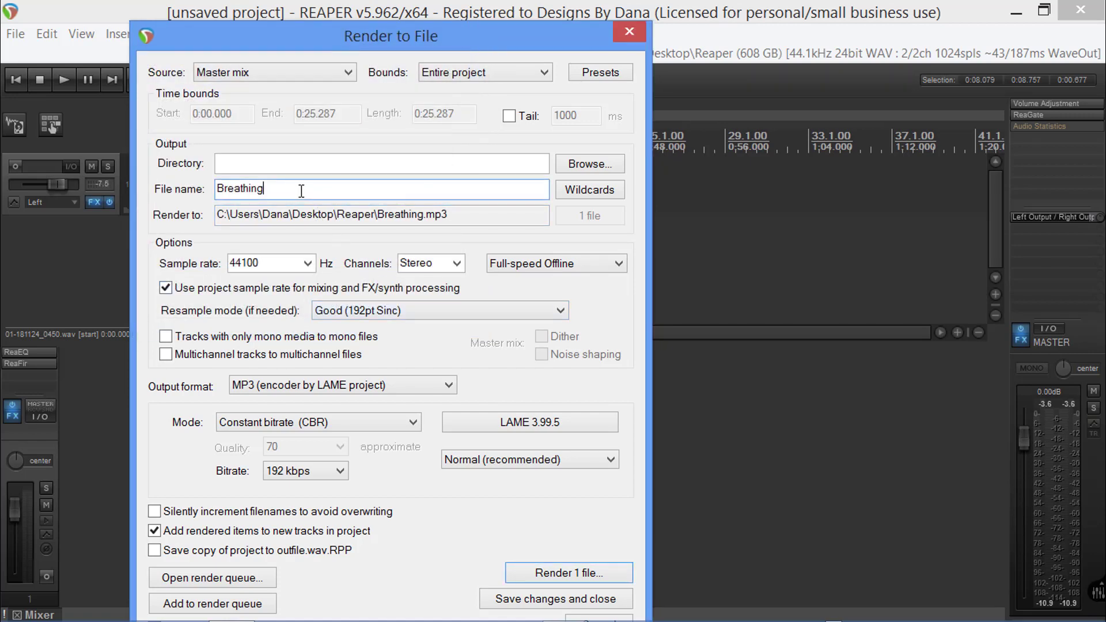
text(-Mastered)
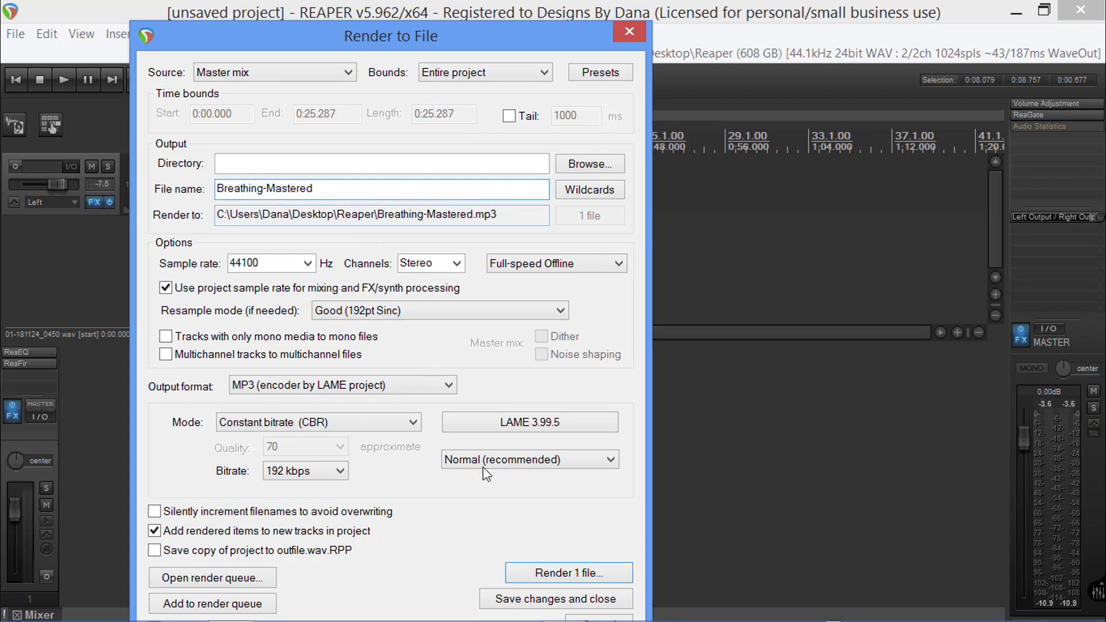
- Render Breathing-Mastered.mp3, delete the original voiceover track, and bypass all master effects
click(529, 579)
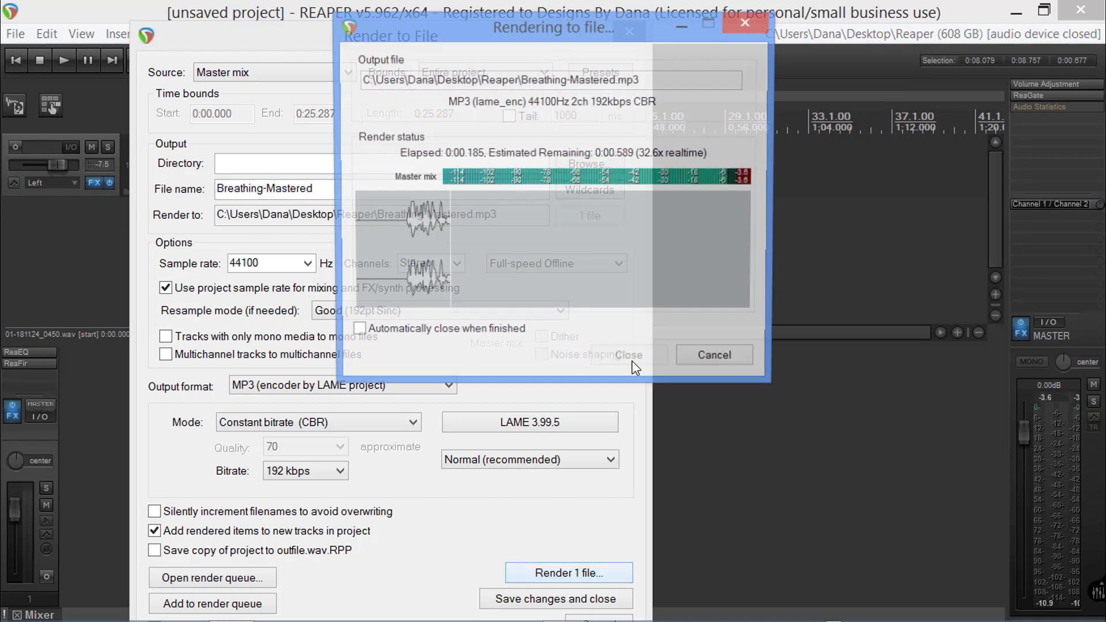
click(623, 357)
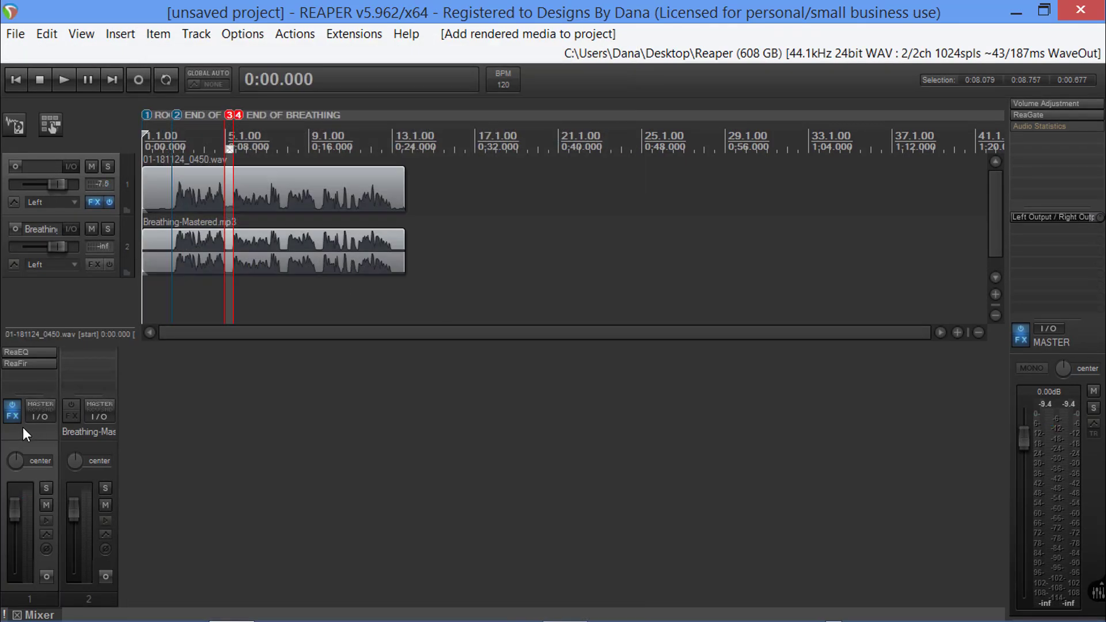
key(Delete)
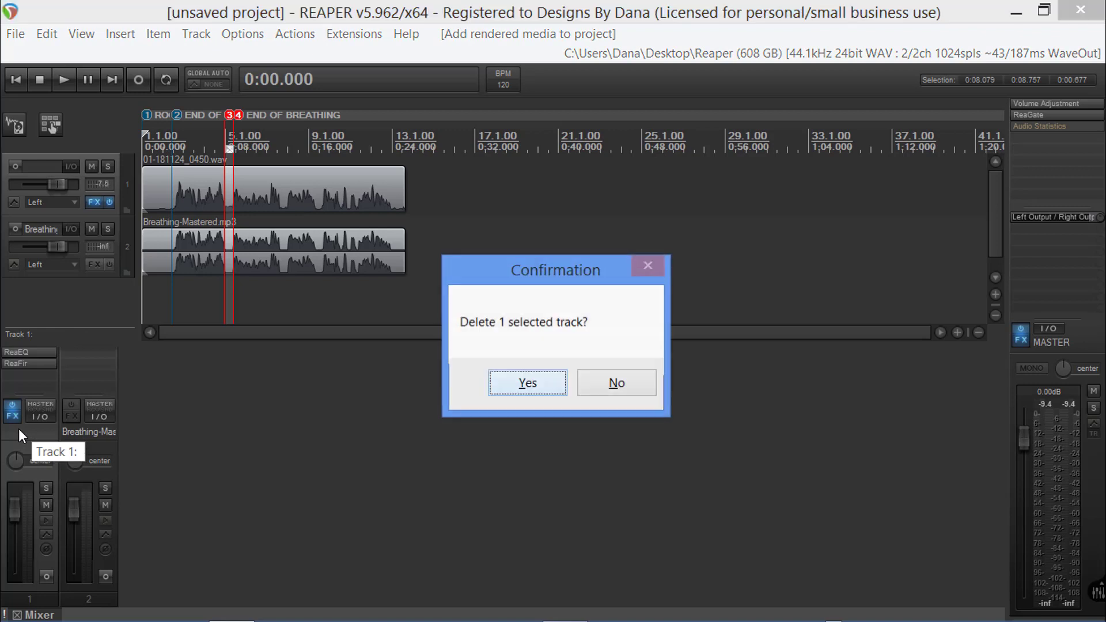
click(528, 383)
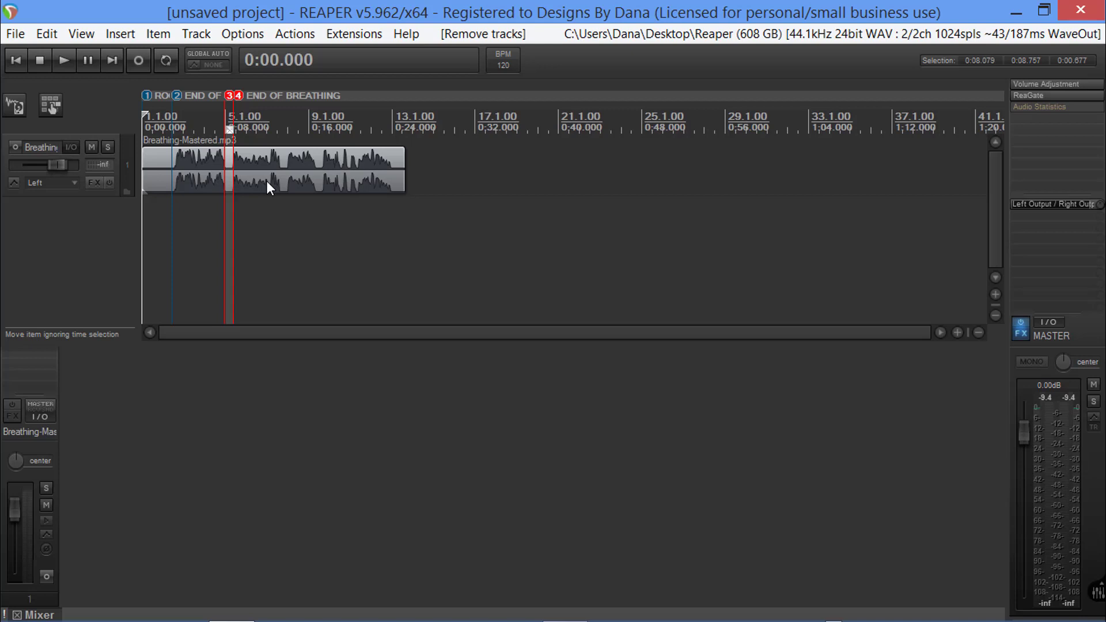
click(1020, 323)
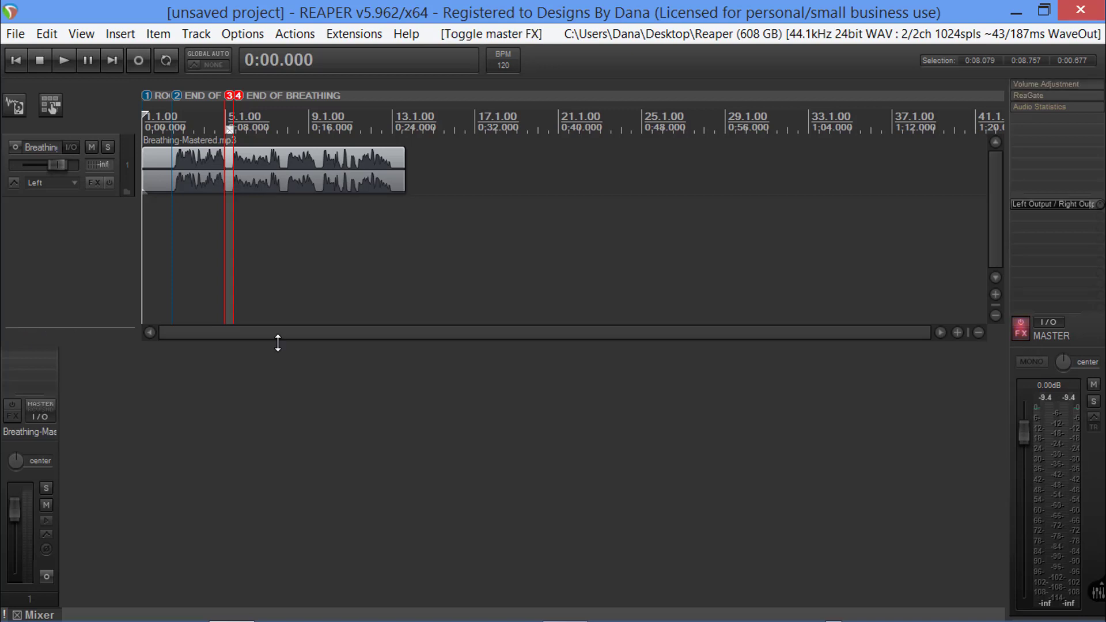
- Open the rendered item in MP3Gain and run Track Analysis, getting 88.7 dB versus the 90.0 target
right_click(271, 173)
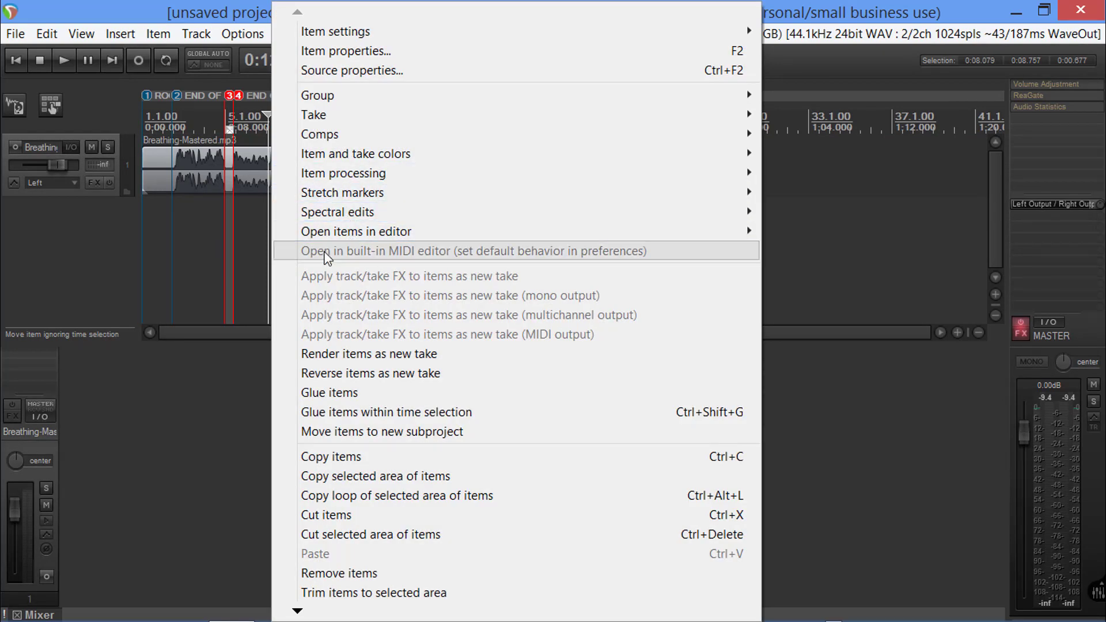
mouse_move(404, 231)
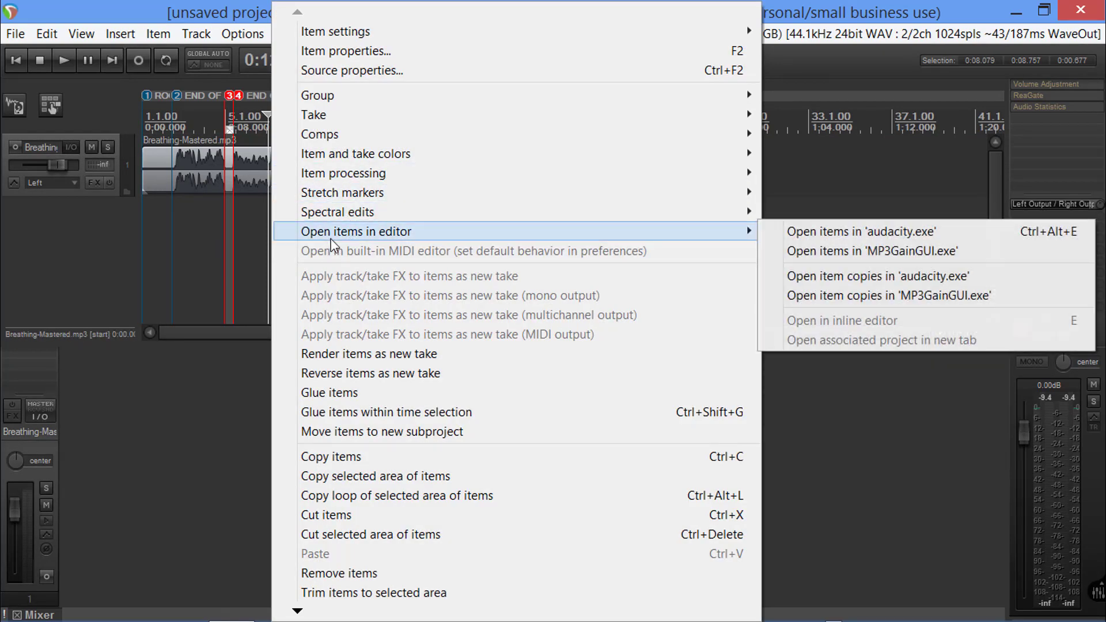
click(842, 252)
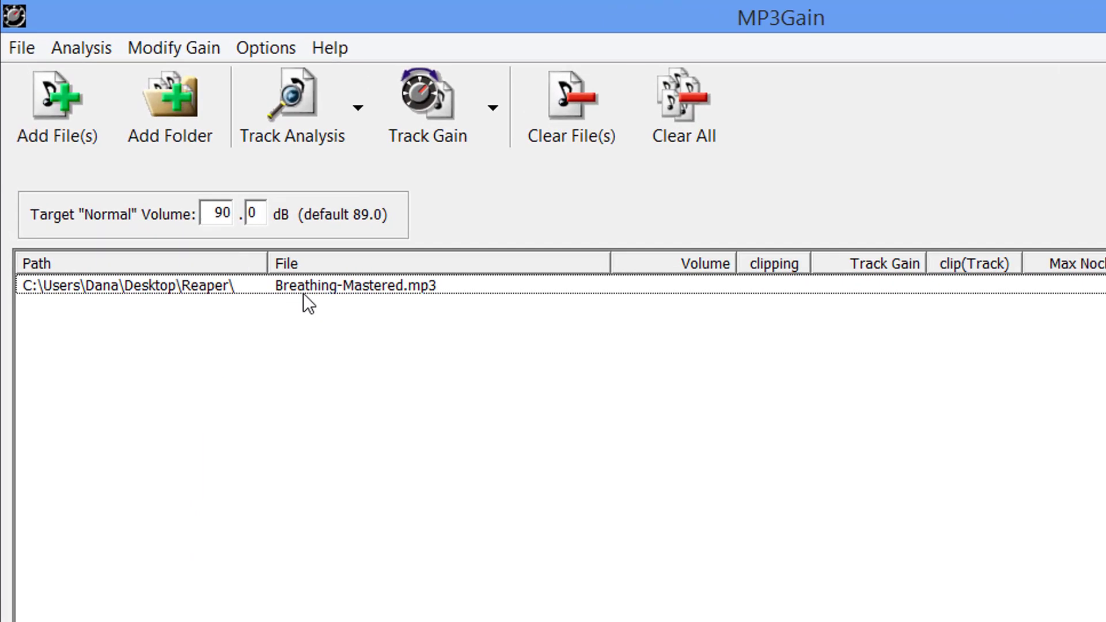
click(216, 204)
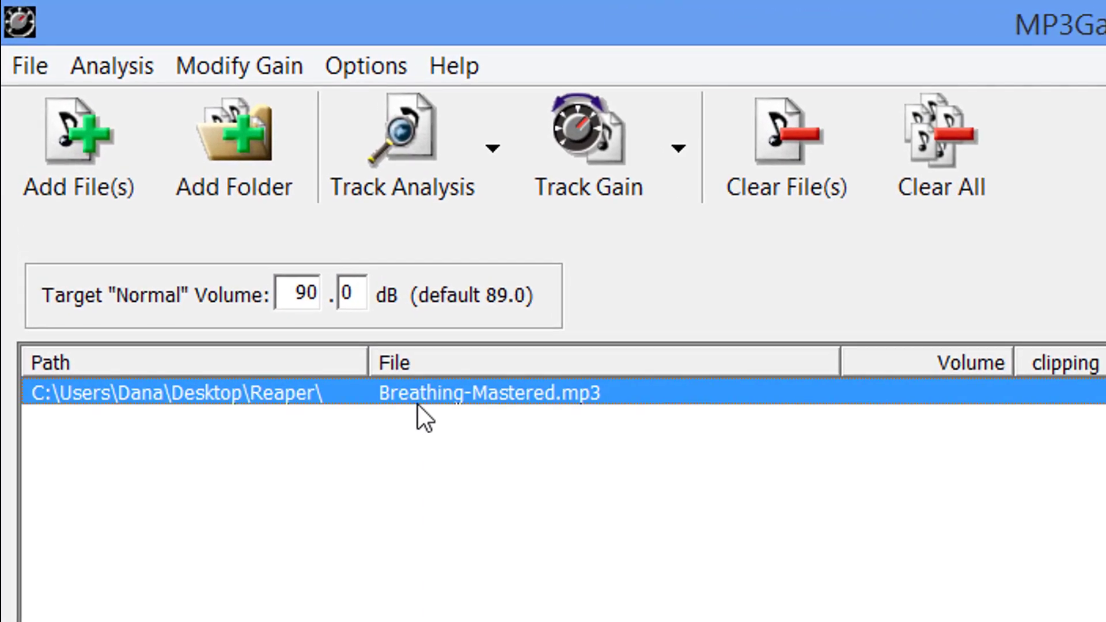
click(399, 154)
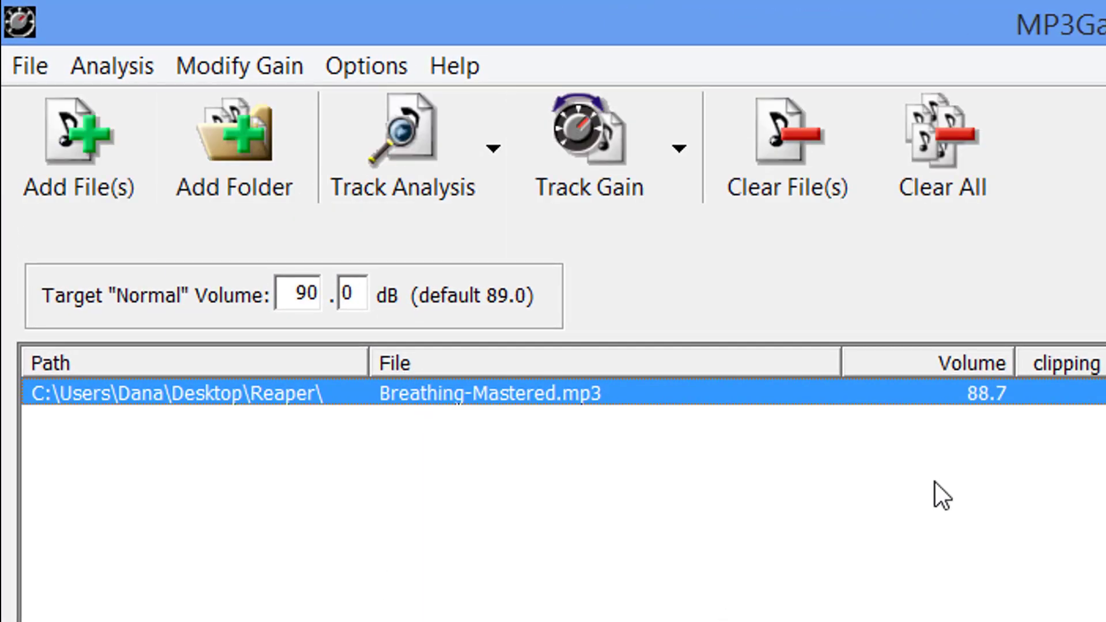